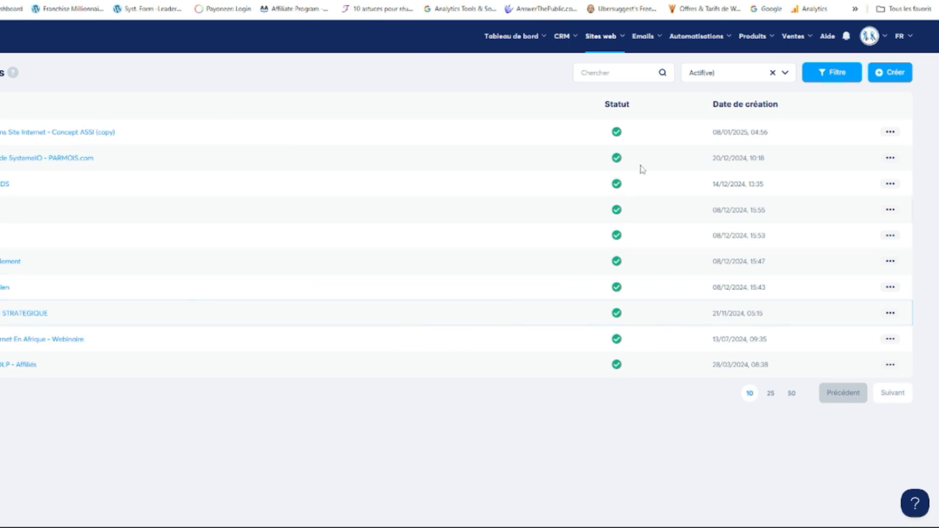
- Create a sales funnel named "perdre du poids" with the Vendre objective and open it from the funnel list
mouse_move(599, 43)
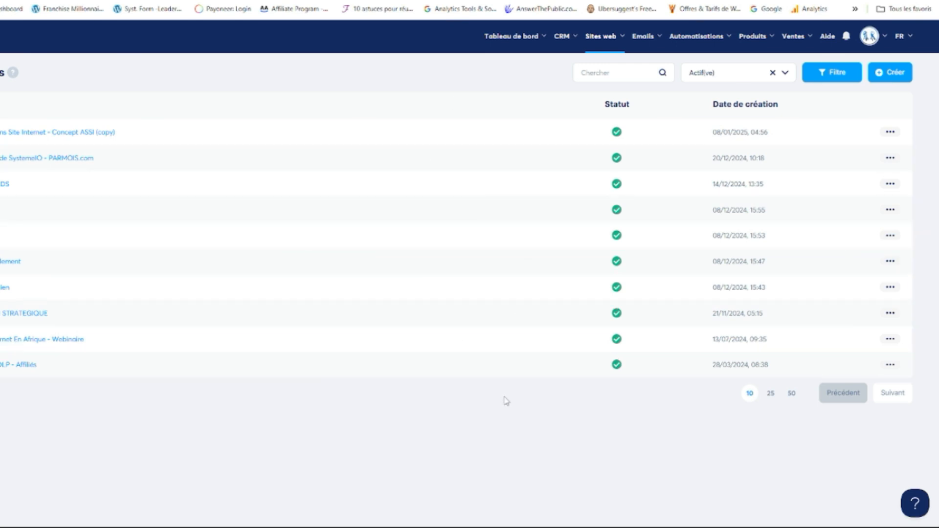
click(893, 77)
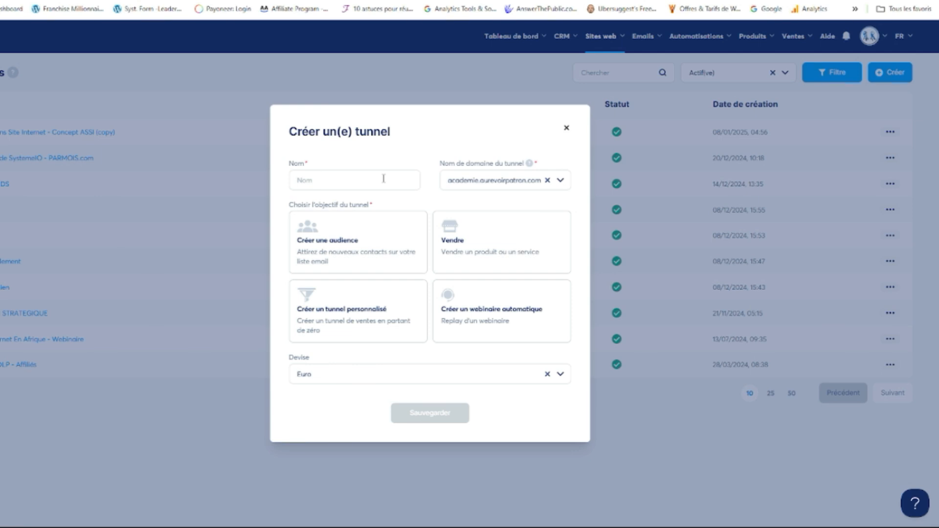
click(372, 181)
text(perdre du poids)
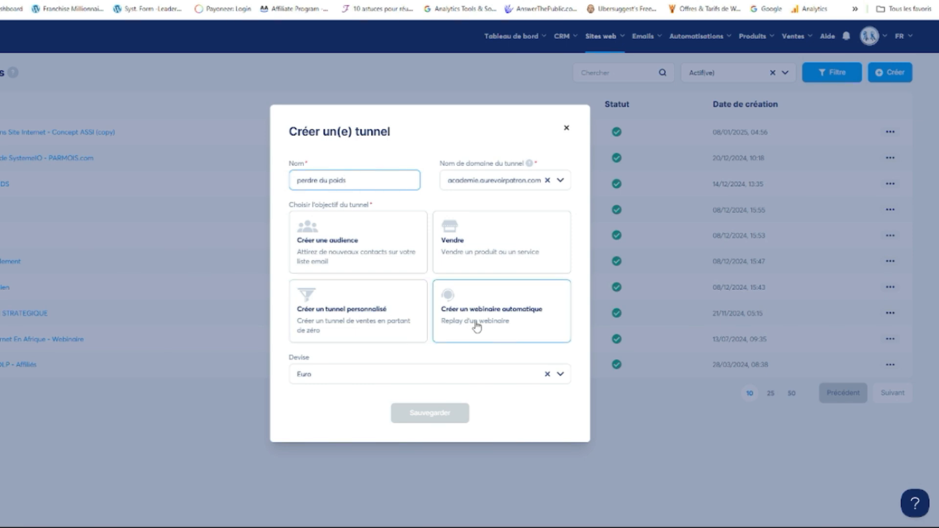
click(495, 254)
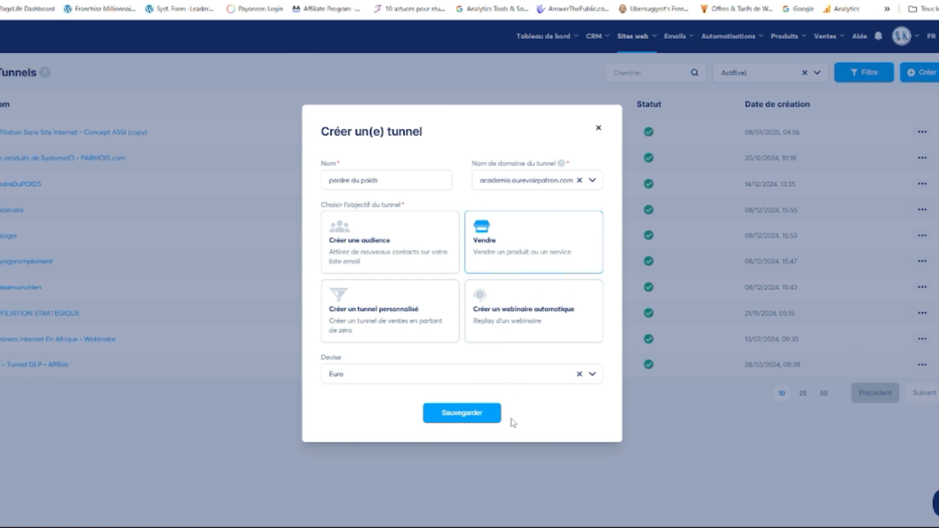
click(463, 417)
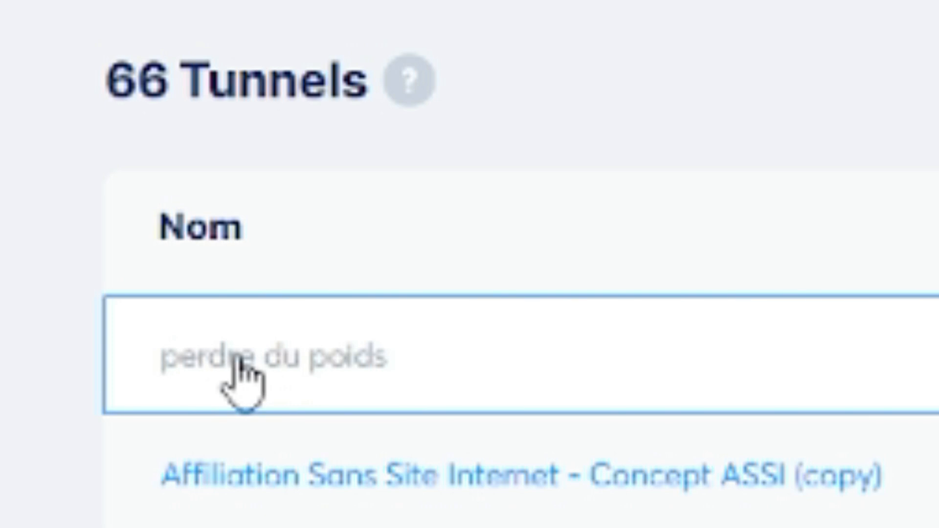
click(246, 383)
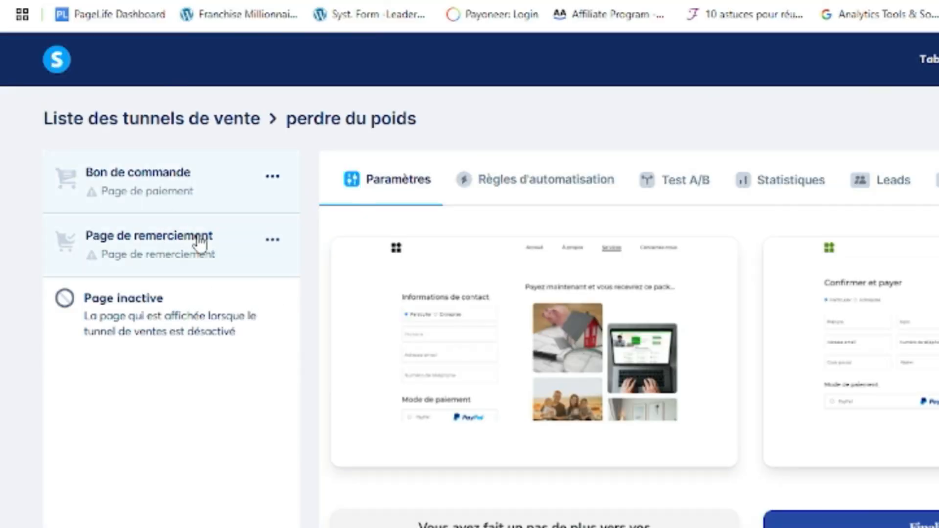
- Examine the first page of order form templates offered for the Bon de commande step
scroll(851, 519, down, 4)
scroll(748, 440, up, 4)
mouse_move(557, 393)
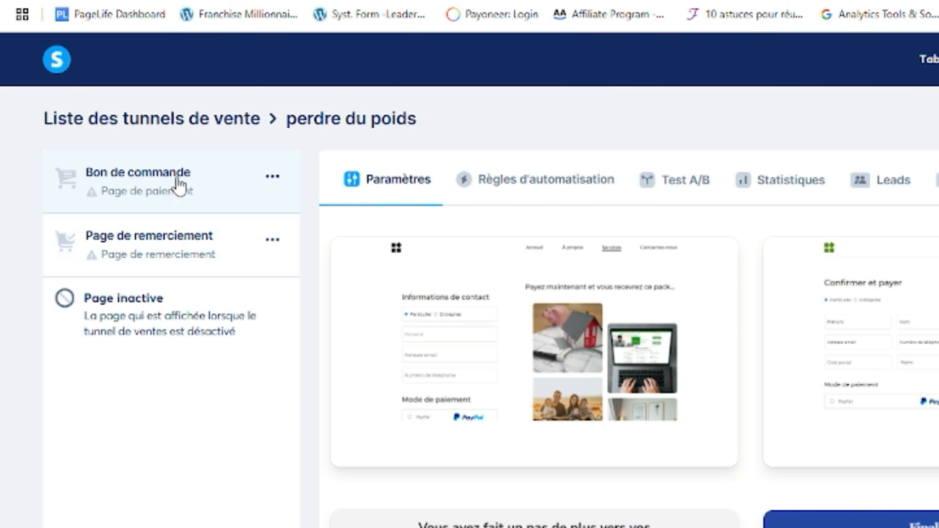
scroll(595, 290, down, 1)
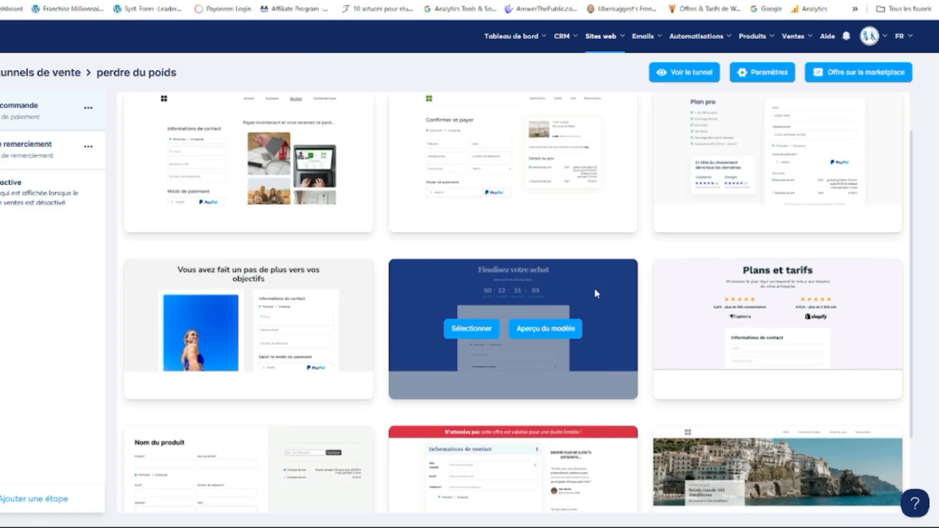
scroll(594, 293, down, 2)
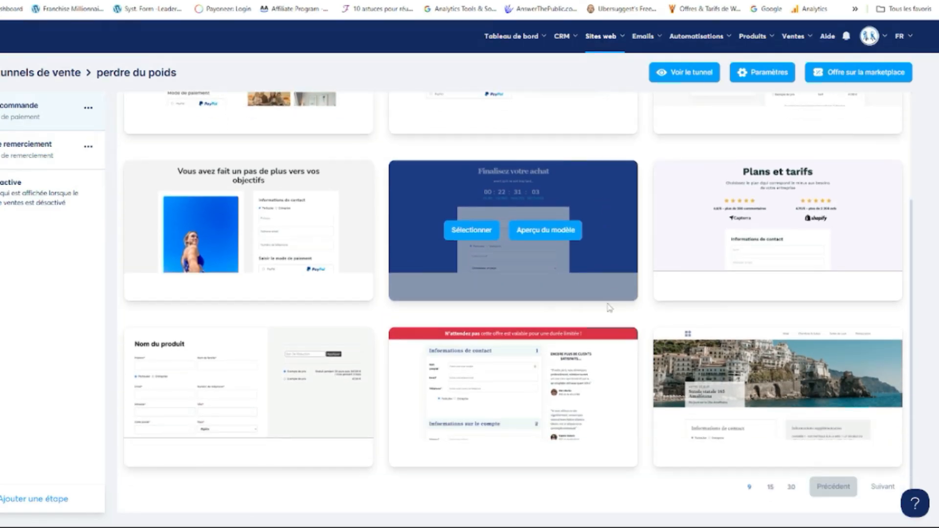
scroll(618, 315, up, 3)
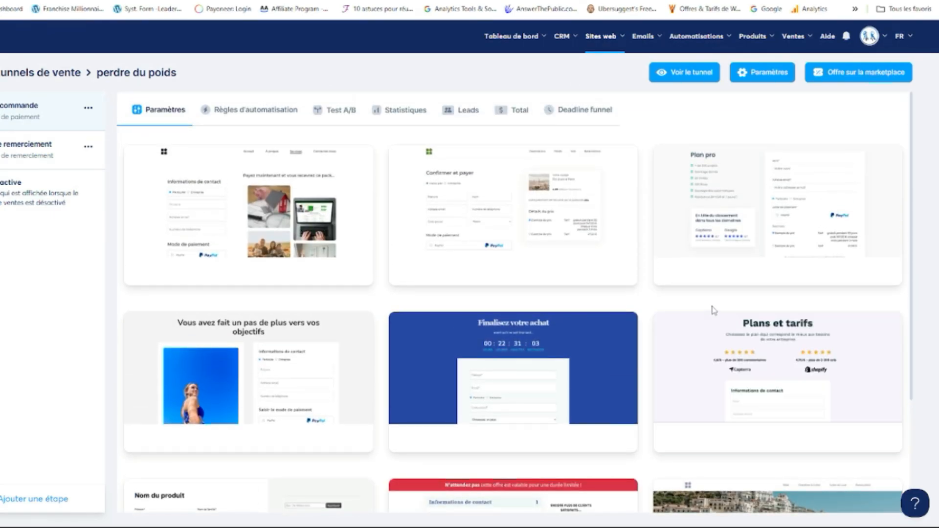
scroll(704, 313, down, 3)
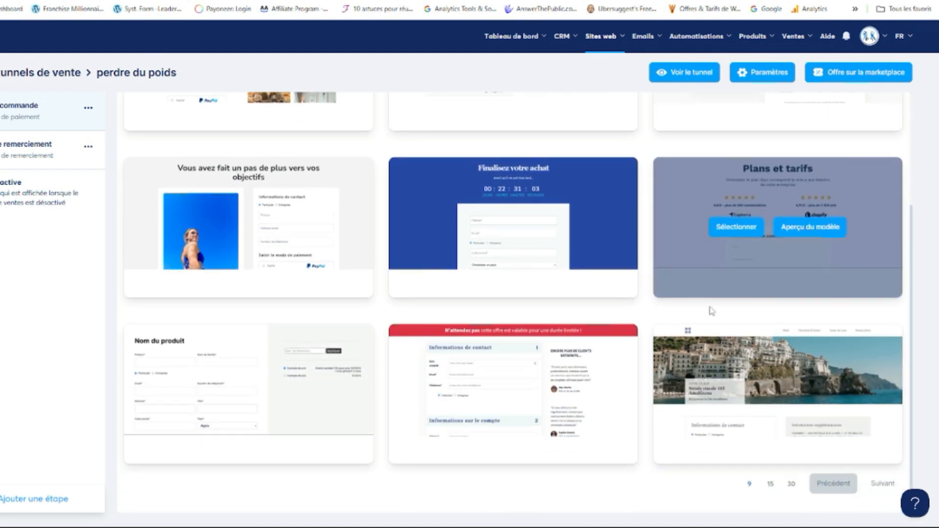
- Show 30 order form templates per page and look through the whole list
click(791, 484)
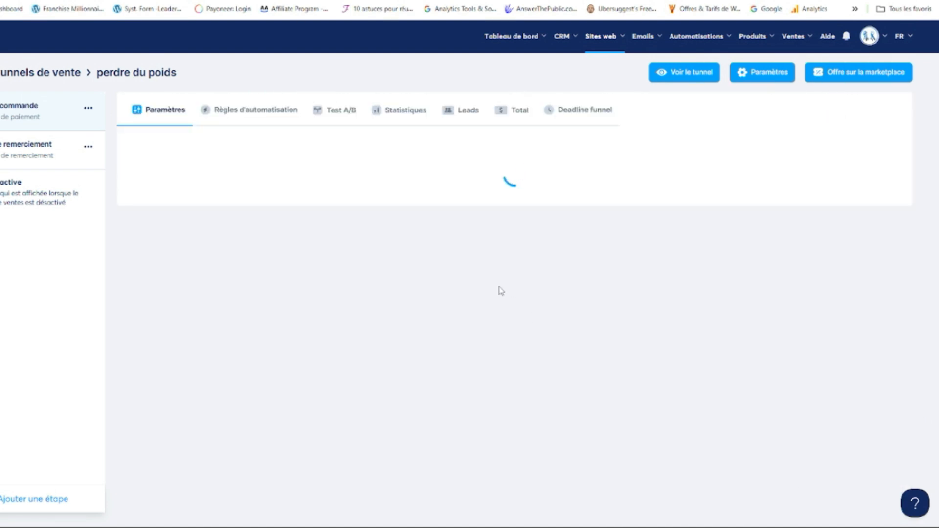
scroll(504, 294, down, 7)
scroll(526, 289, down, 8)
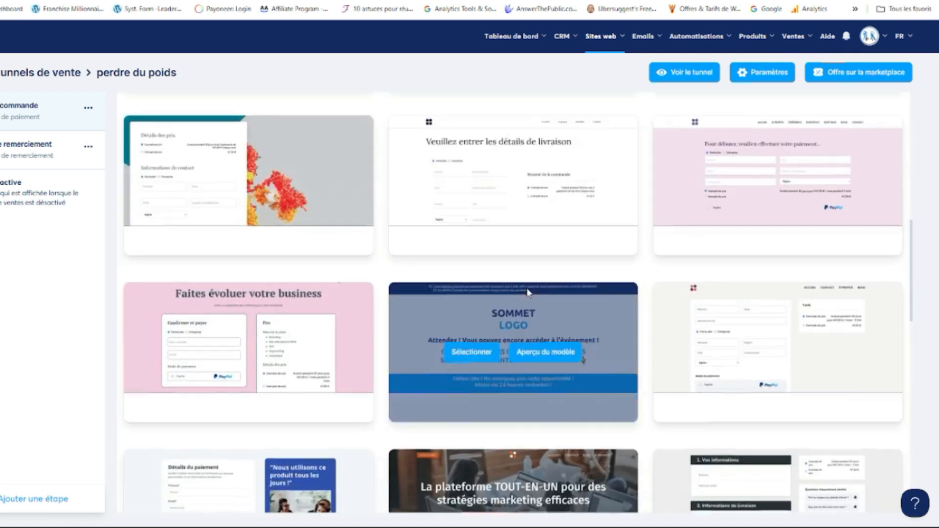
scroll(528, 292, down, 7)
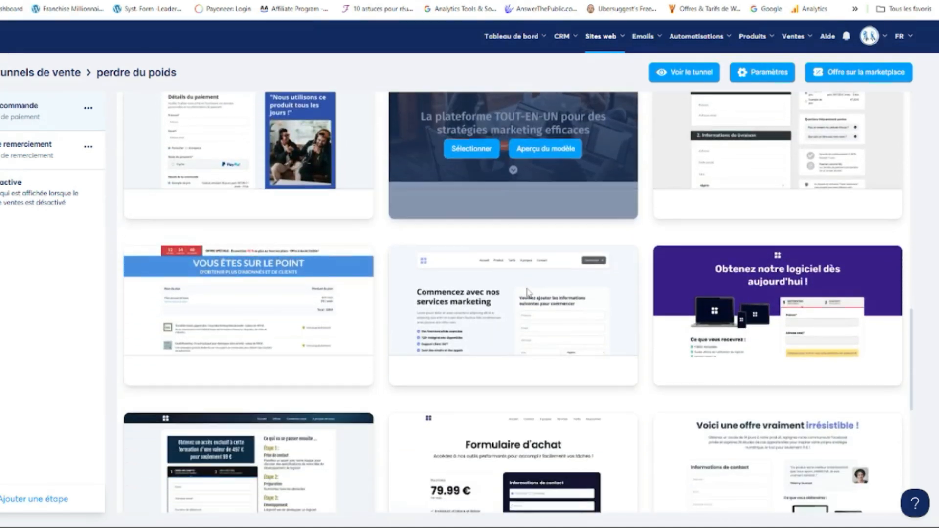
scroll(562, 301, down, 4)
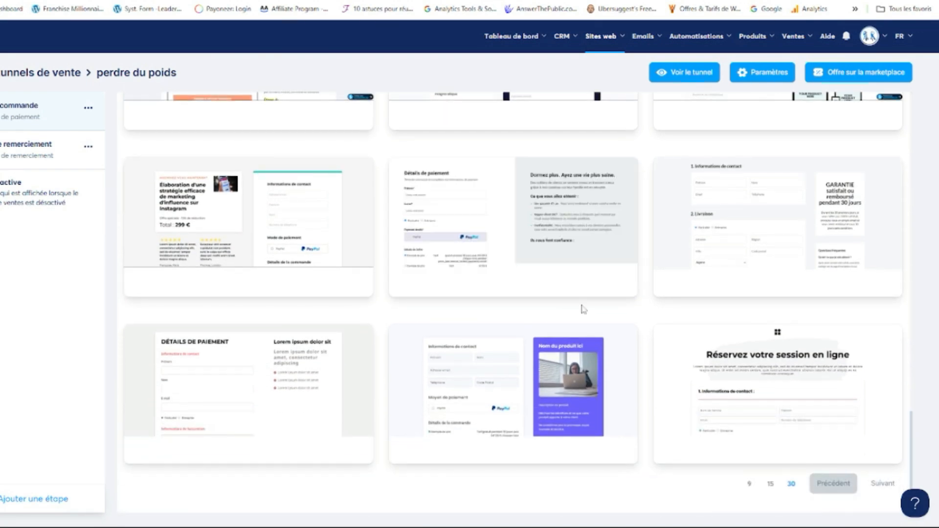
scroll(595, 321, up, 8)
scroll(596, 322, up, 4)
scroll(587, 323, down, 6)
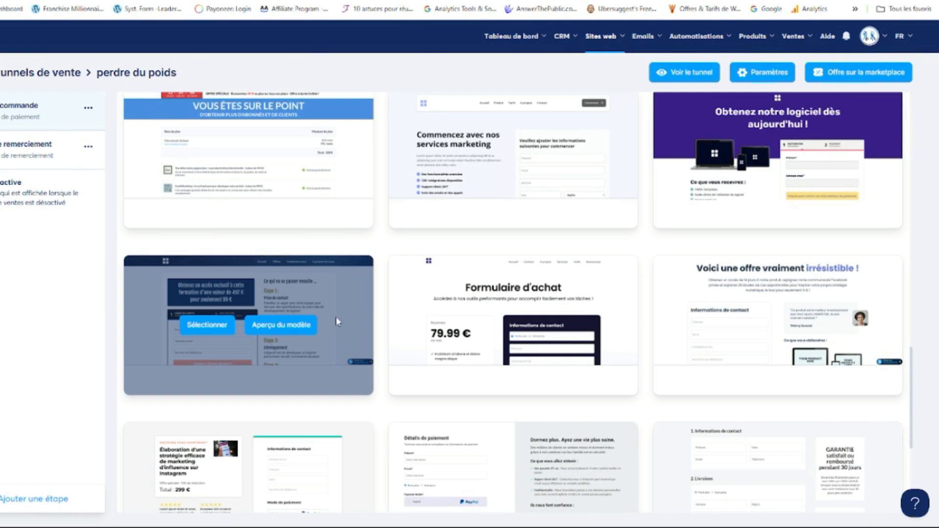
- Preview the template promising exclusive access to a training for 99 €, and return to the template list
click(294, 325)
scroll(504, 292, down, 3)
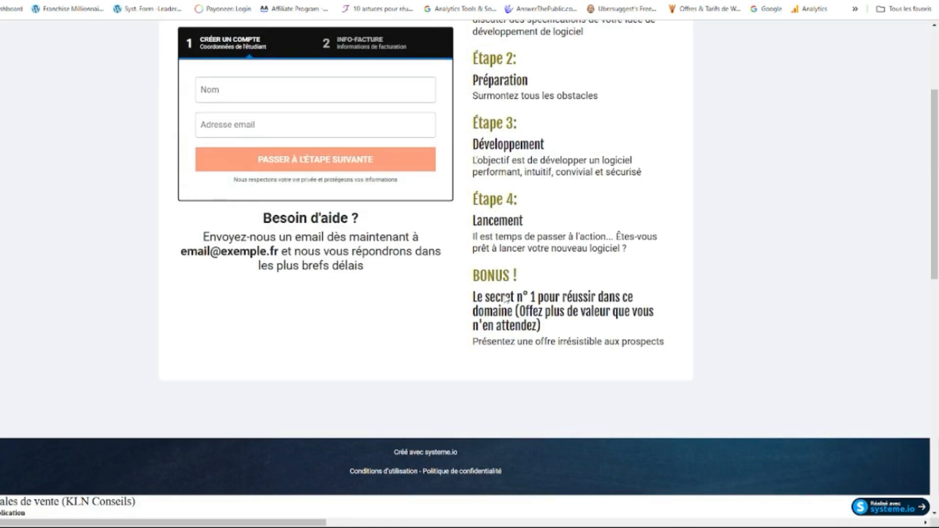
scroll(505, 298, up, 4)
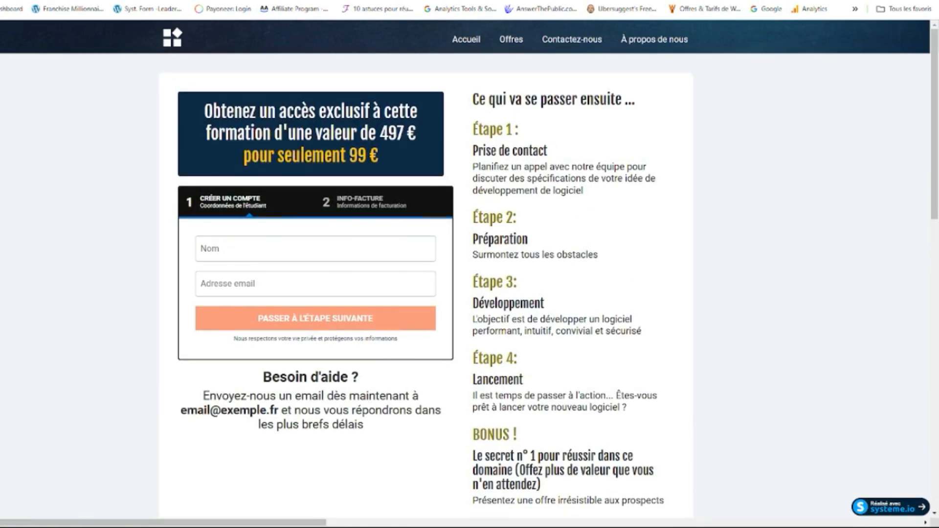
key(ctrl+w)
scroll(533, 321, down, 1)
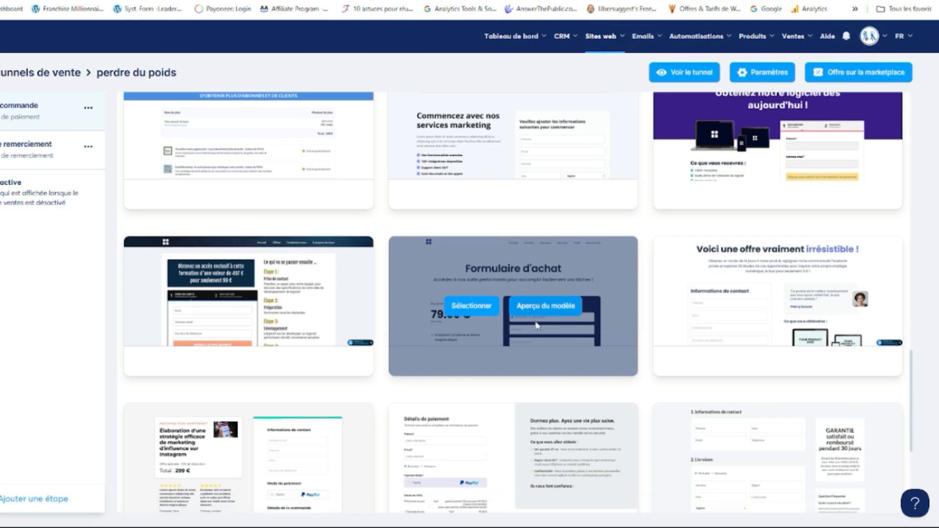
- Preview the "N'attendez pas" limited-time offer template and choose it for the Bon de commande page
scroll(584, 344, down, 3)
scroll(502, 355, up, 10)
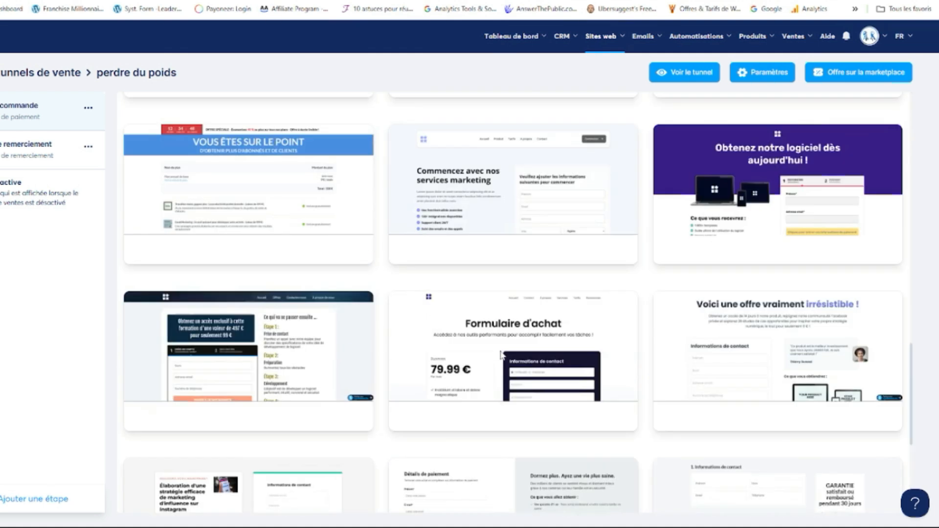
scroll(504, 355, up, 10)
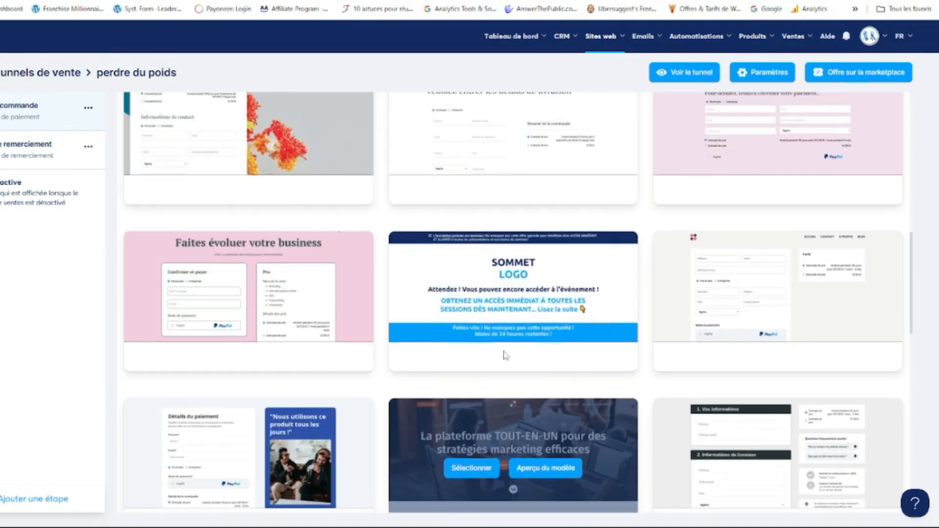
scroll(533, 356, up, 3)
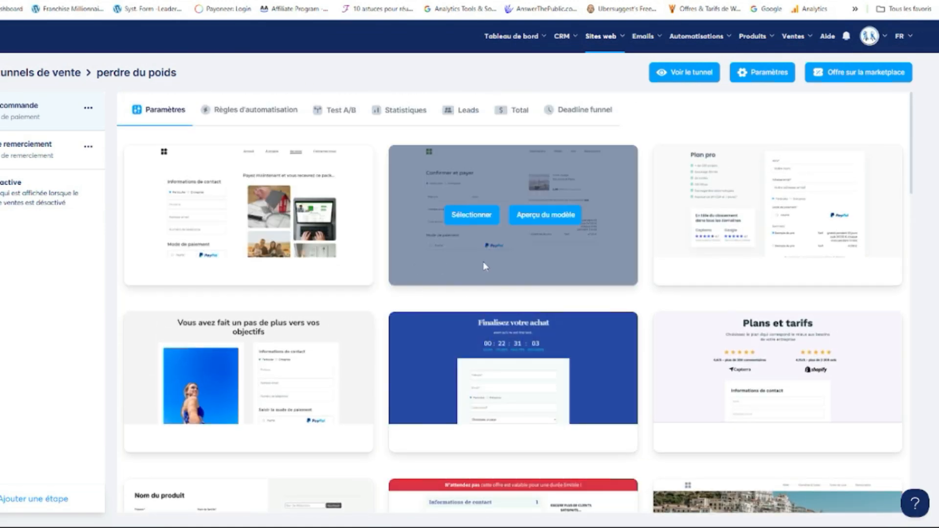
scroll(540, 331, down, 7)
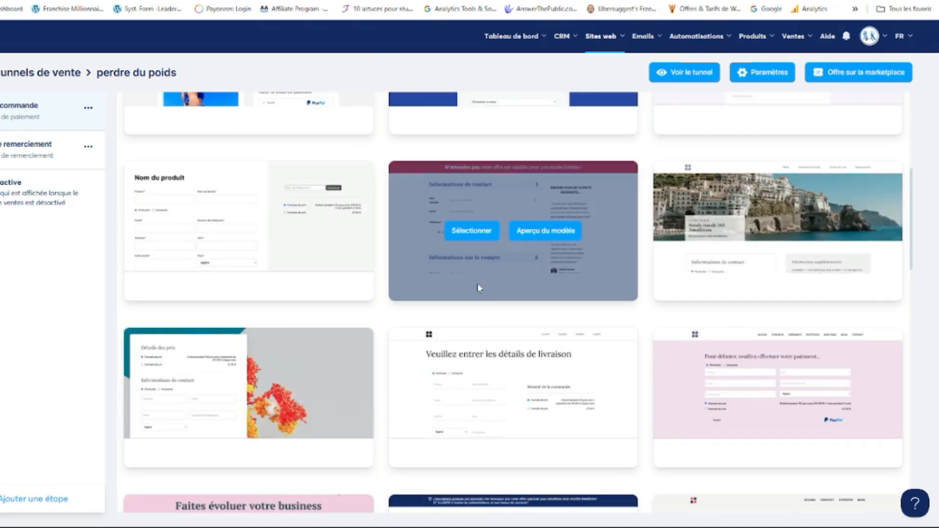
click(541, 234)
scroll(617, 230, down, 10)
scroll(616, 229, up, 10)
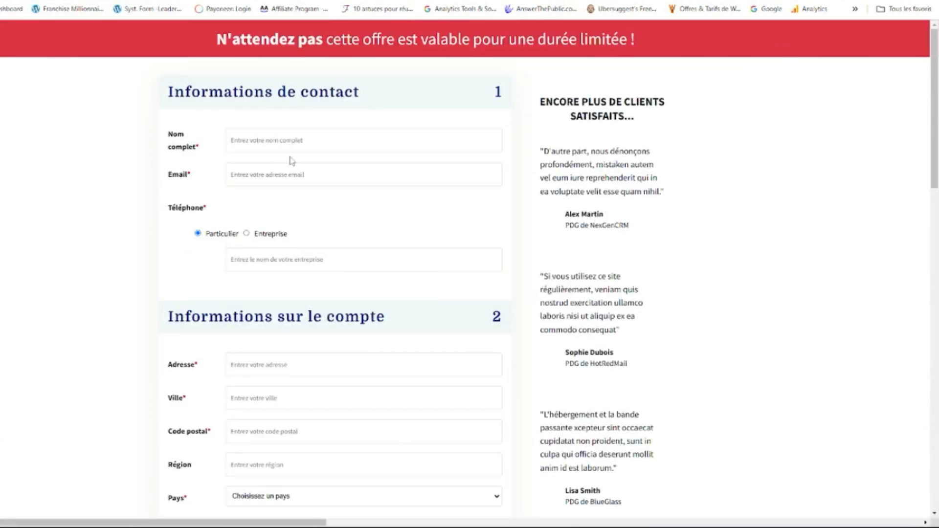
scroll(309, 174, down, 3)
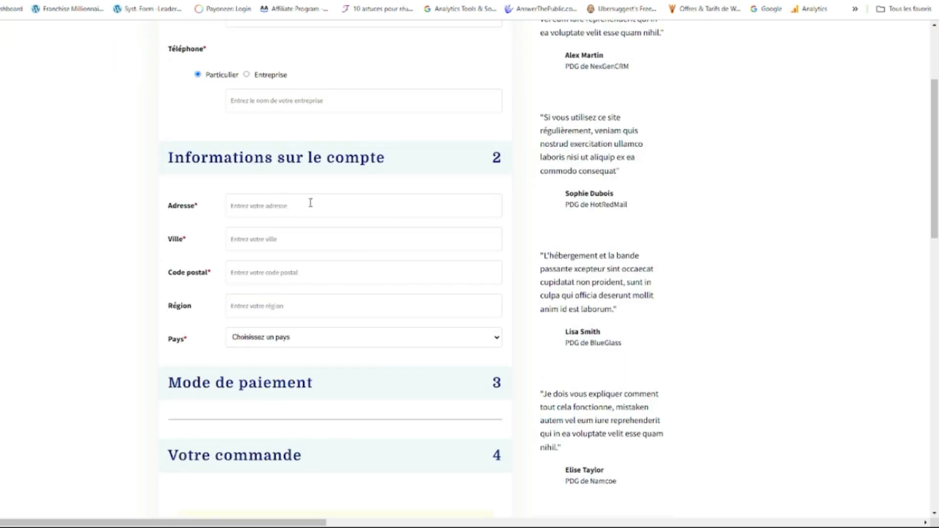
scroll(310, 203, down, 2)
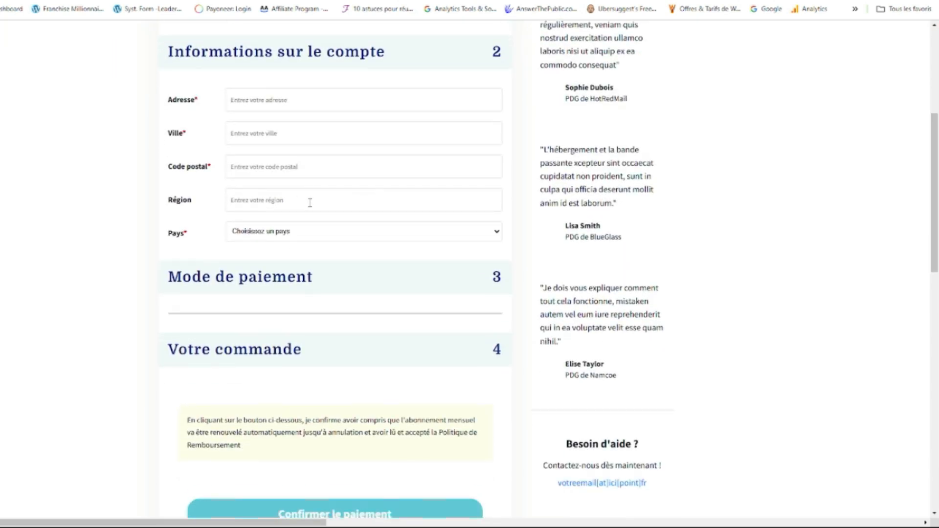
scroll(425, 279, up, 5)
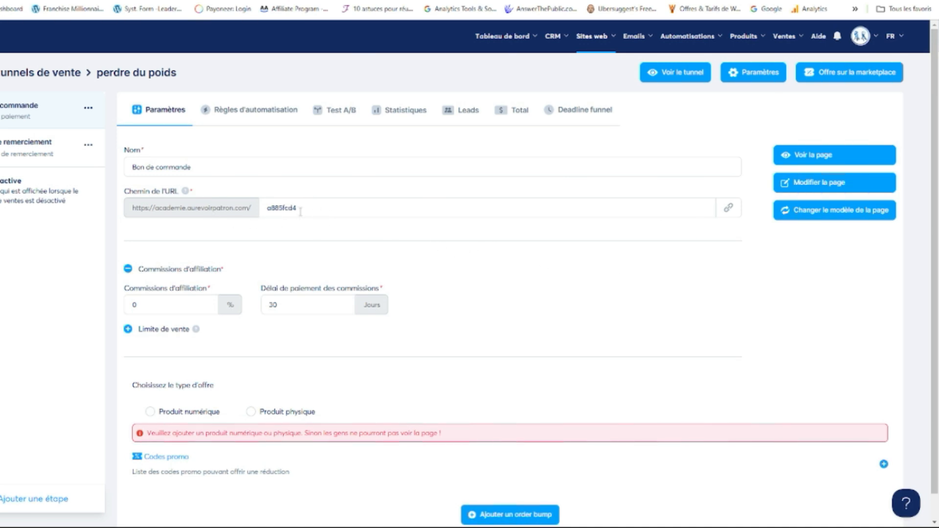
- Set the order page's URL path to commanderperdredupoids
drag(320, 207, 261, 207)
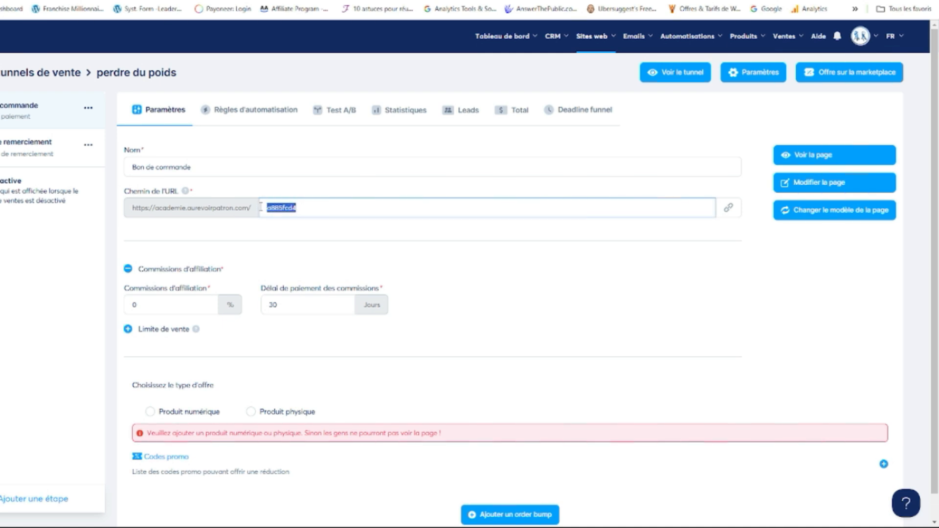
click(315, 210)
drag(337, 208, 262, 209)
text(commande)
text(perdre)
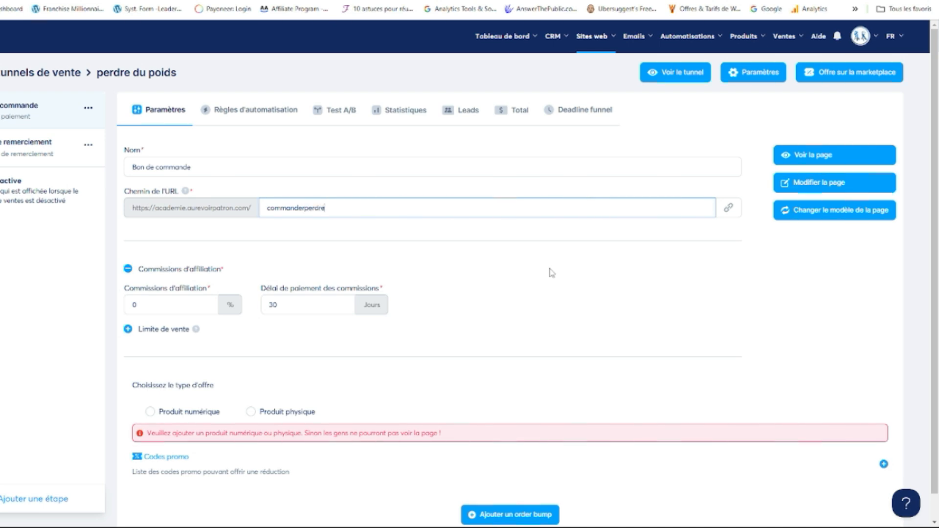
text(dud)
- Open the order page in the page editor, preview the whole page, and exit the editor
click(827, 181)
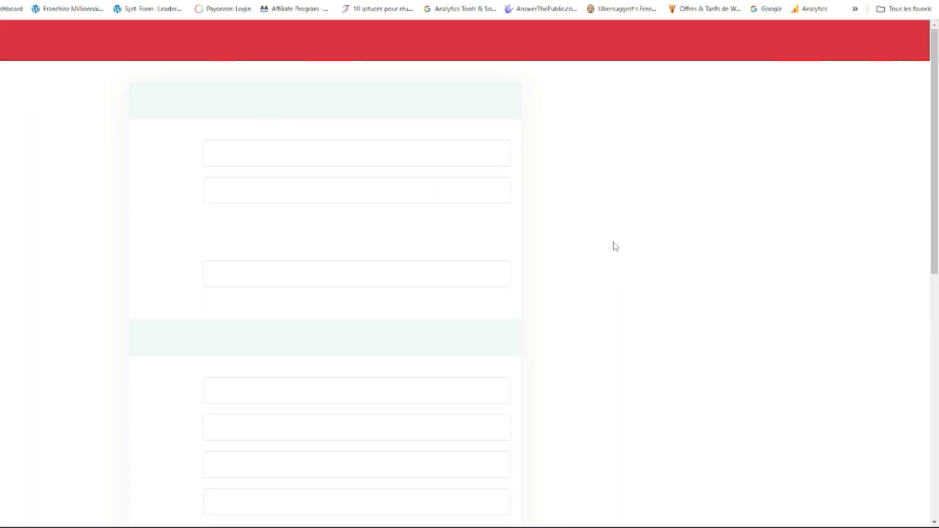
scroll(614, 245, down, 15)
scroll(637, 304, up, 15)
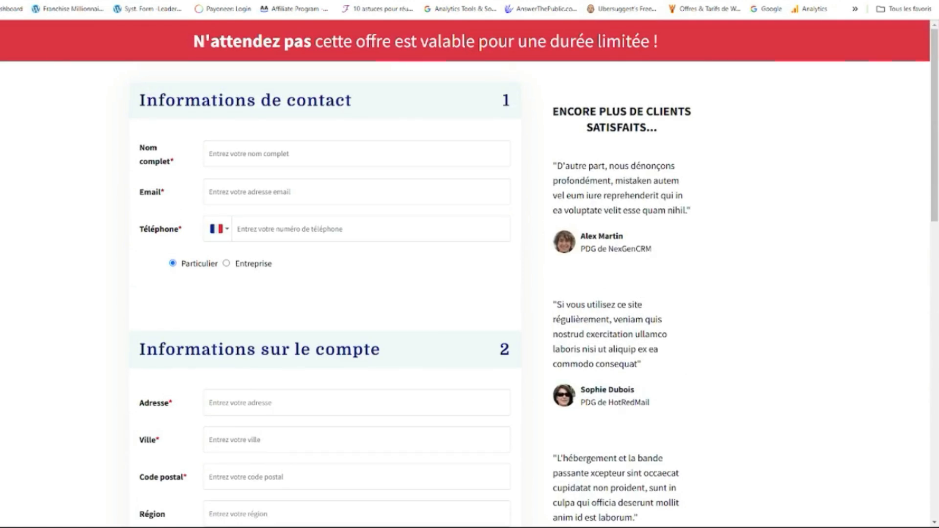
key(ctrl+w)
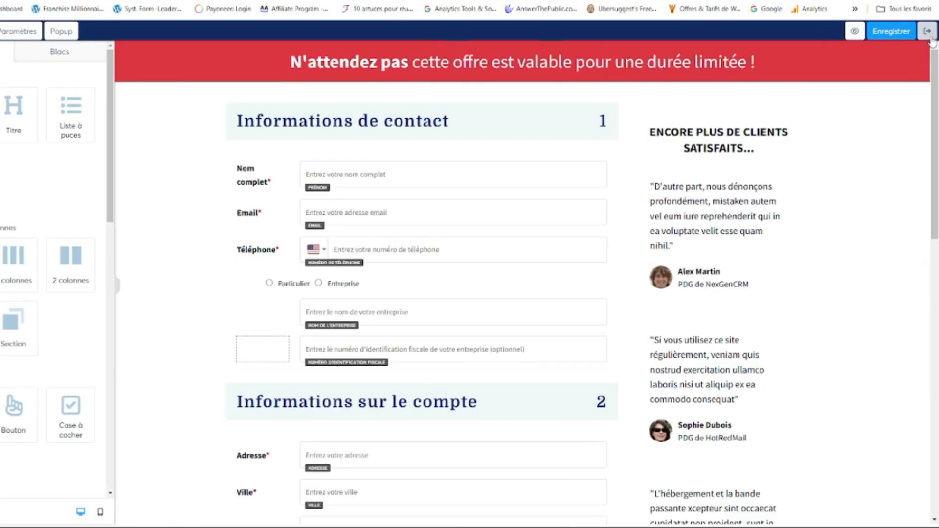
click(929, 35)
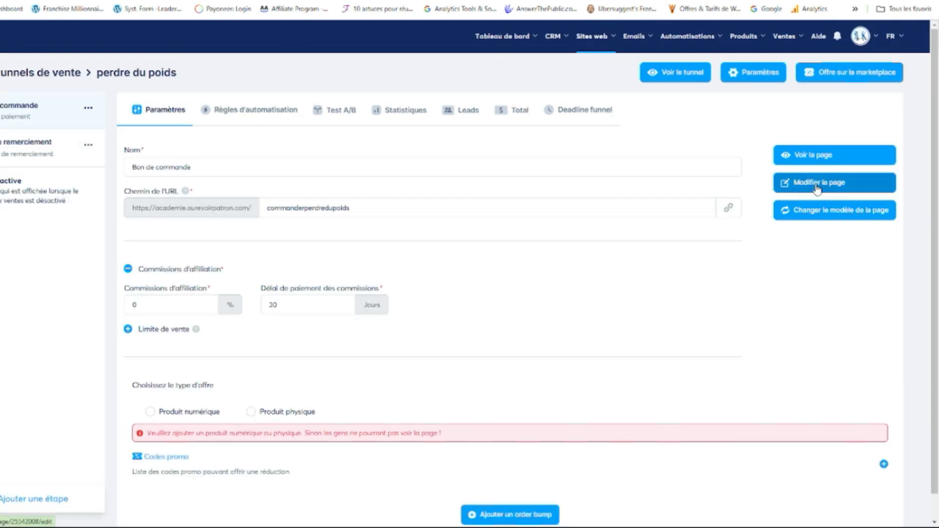
- Reopen the order page for editing and review its form sections and customer testimonials
click(817, 189)
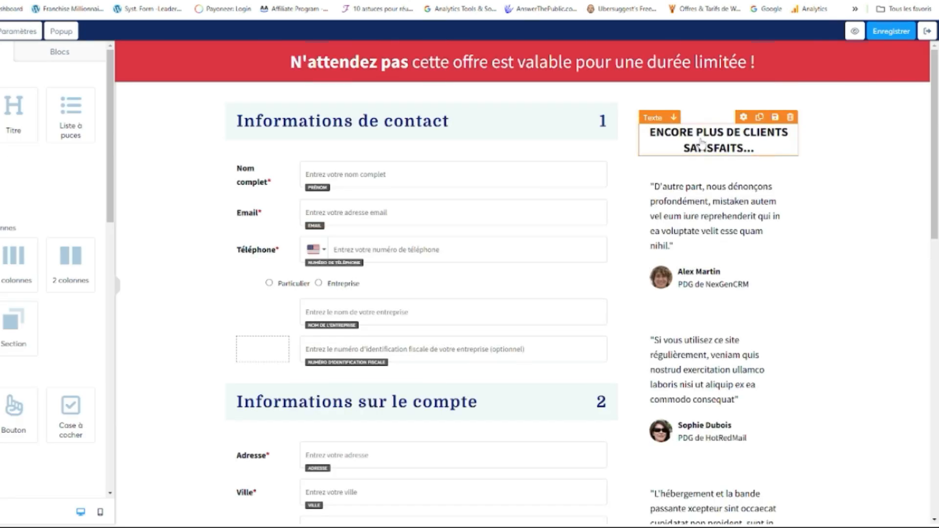
scroll(739, 245, down, 5)
scroll(751, 358, up, 3)
scroll(752, 358, up, 2)
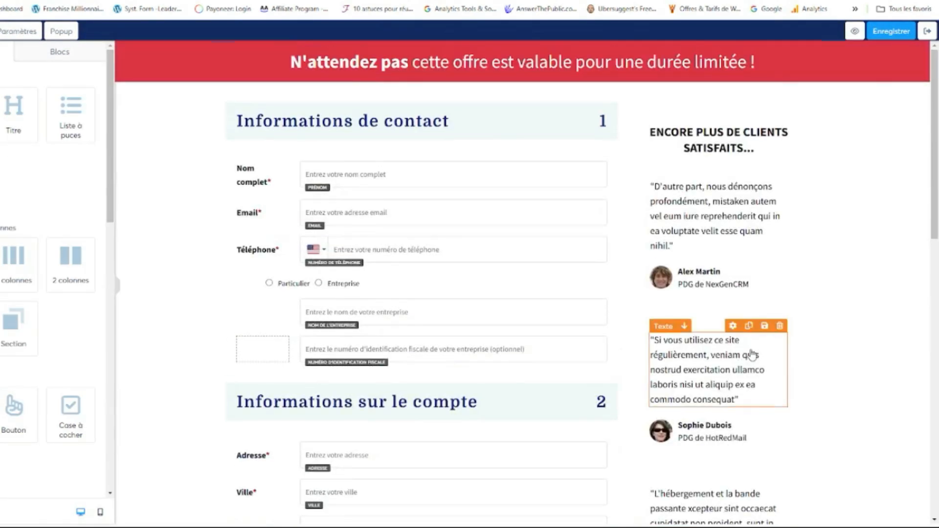
- Duplicate the heading above the customer testimonials and replace the upper copy's text with "Tout ce que vous recevrez"
click(728, 148)
drag(756, 151, 656, 132)
click(761, 188)
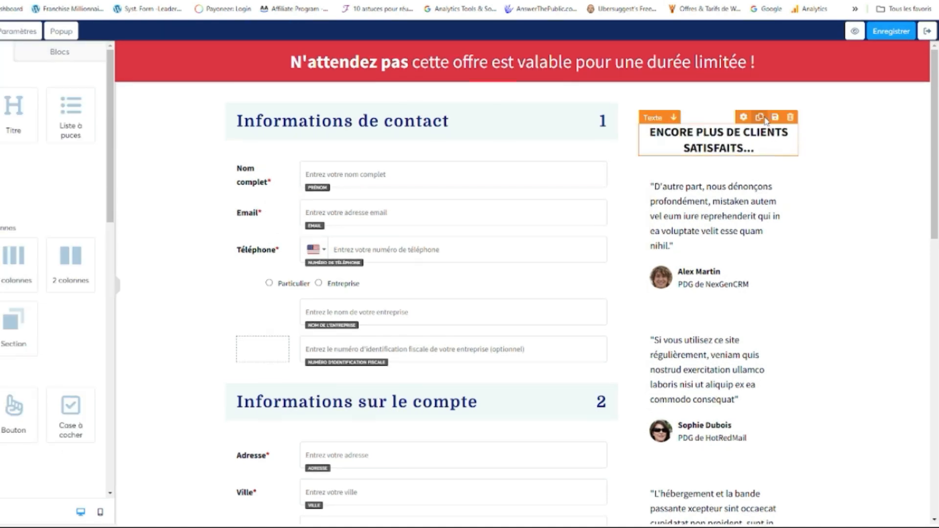
click(759, 117)
click(764, 150)
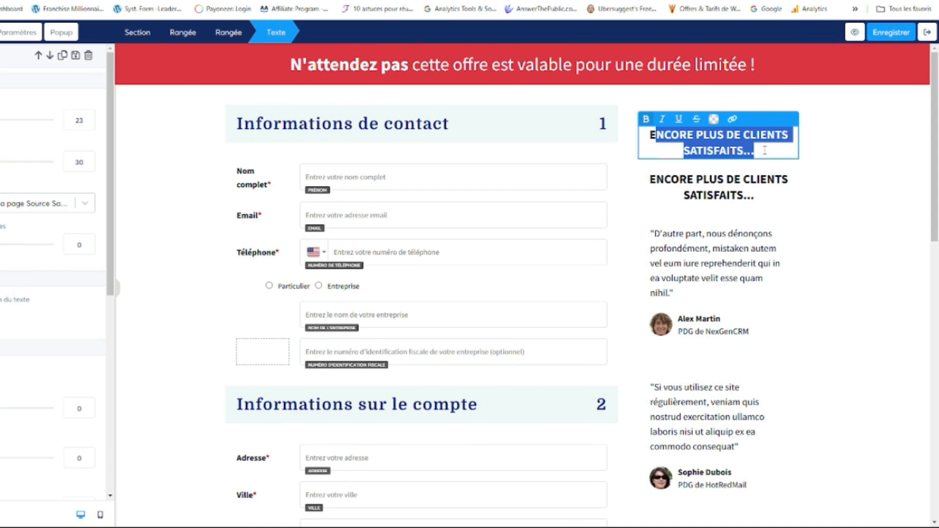
key(ctrl+a)
key(BackSpace)
text(Tou)
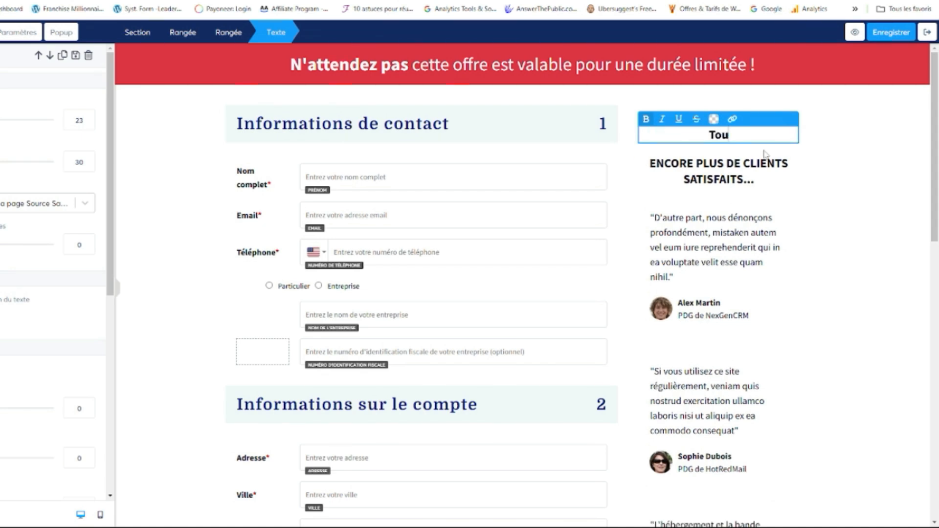
text(t ce que)
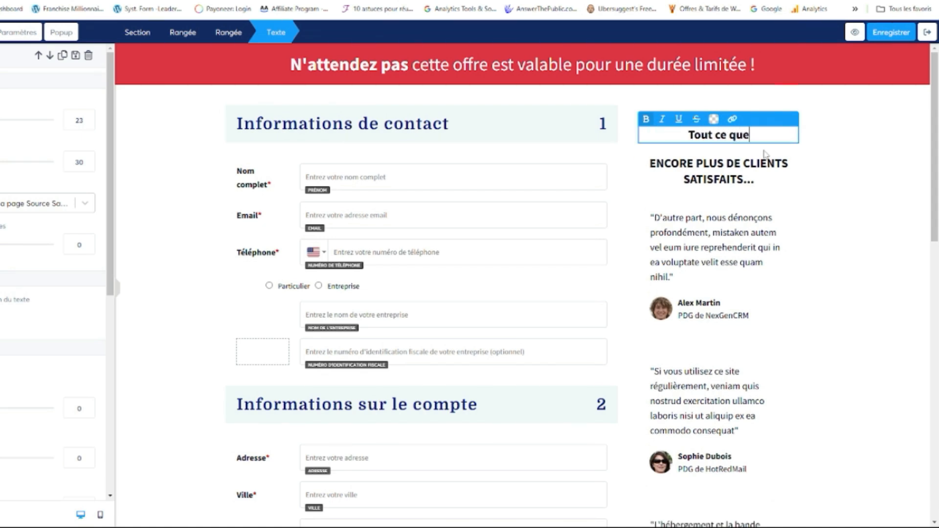
text( vous recevrez)
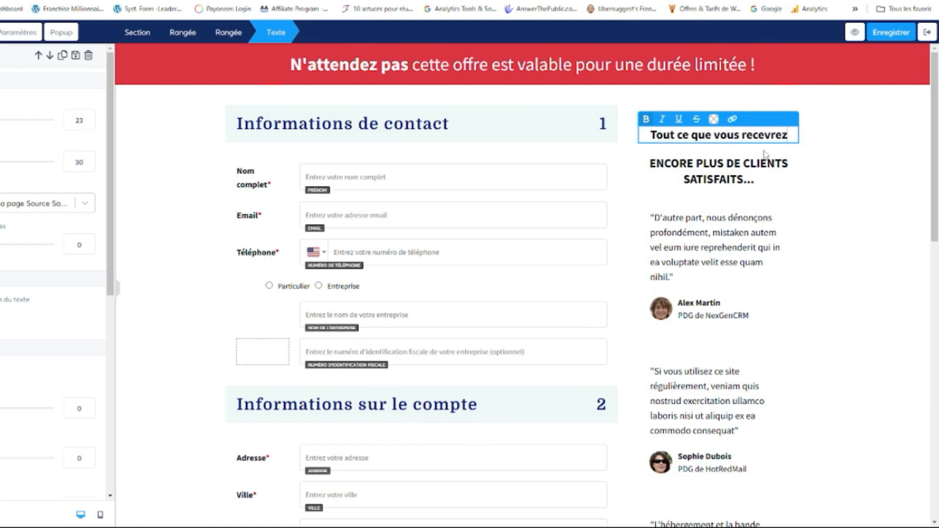
click(903, 191)
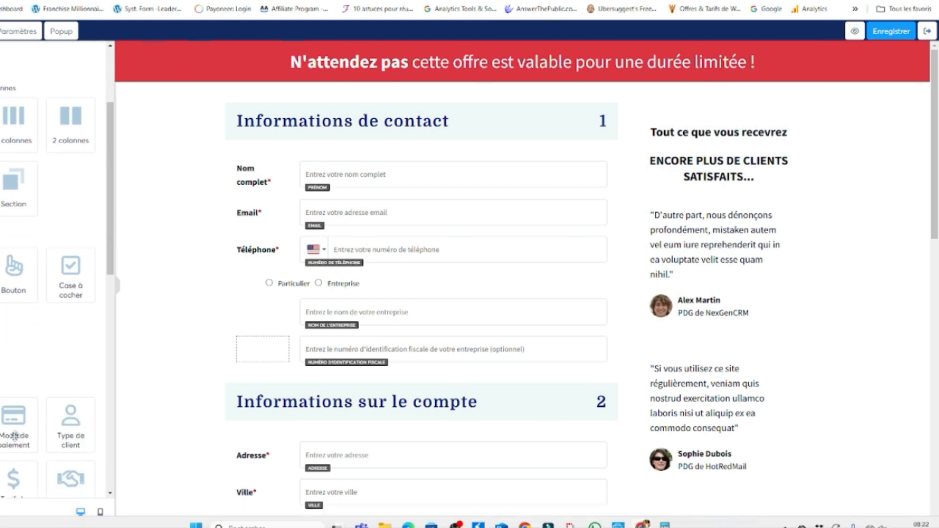
- Add an image below the "Tout ce que vous recevrez" heading, using AFFILIATIONSTRATEGIQUESANSSITE.png from the existing images
scroll(15, 437, down, 5)
drag(15, 420, 723, 147)
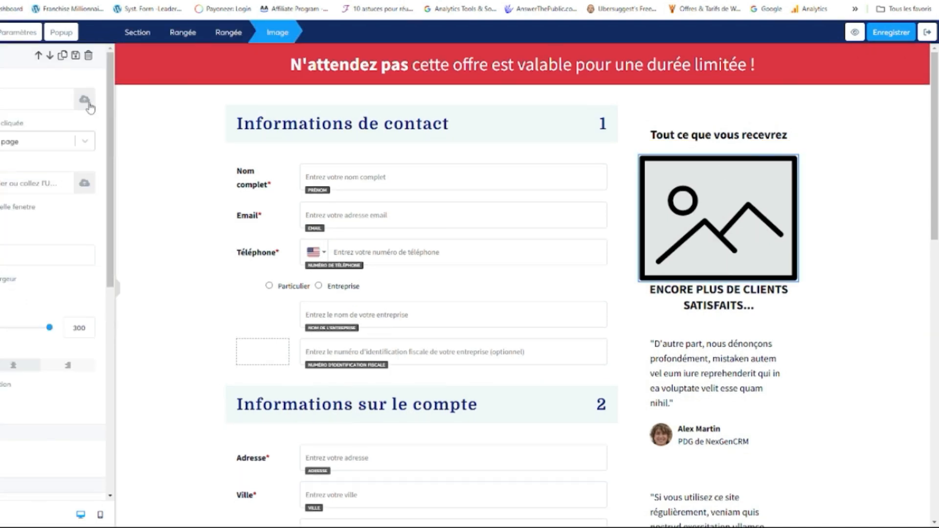
click(87, 103)
click(509, 159)
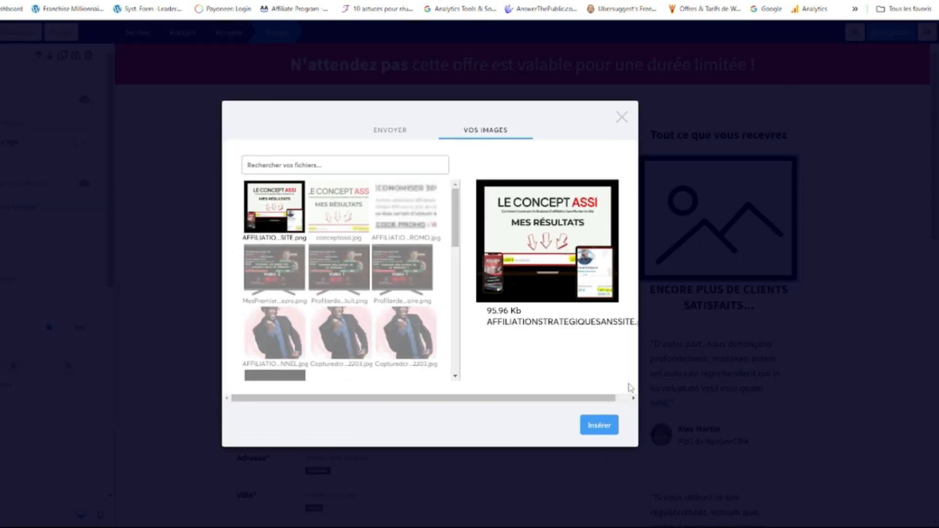
click(610, 433)
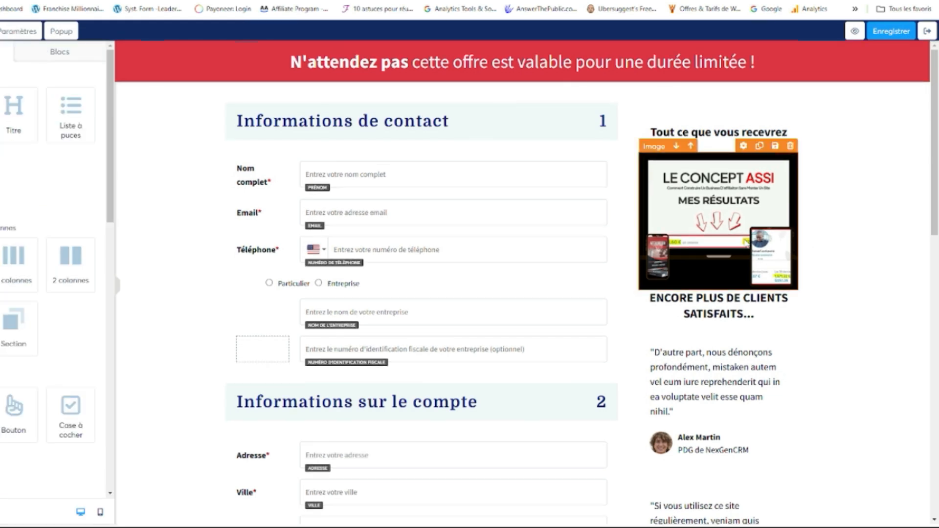
- Set the spacing above the "Encore plus de clients satisfaits..." heading to 21
click(750, 312)
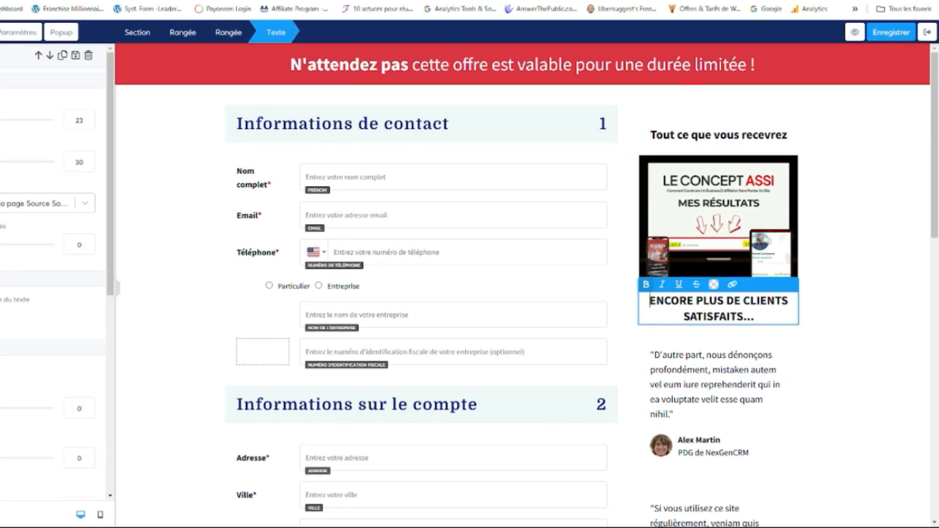
drag(0, 409, 8, 409)
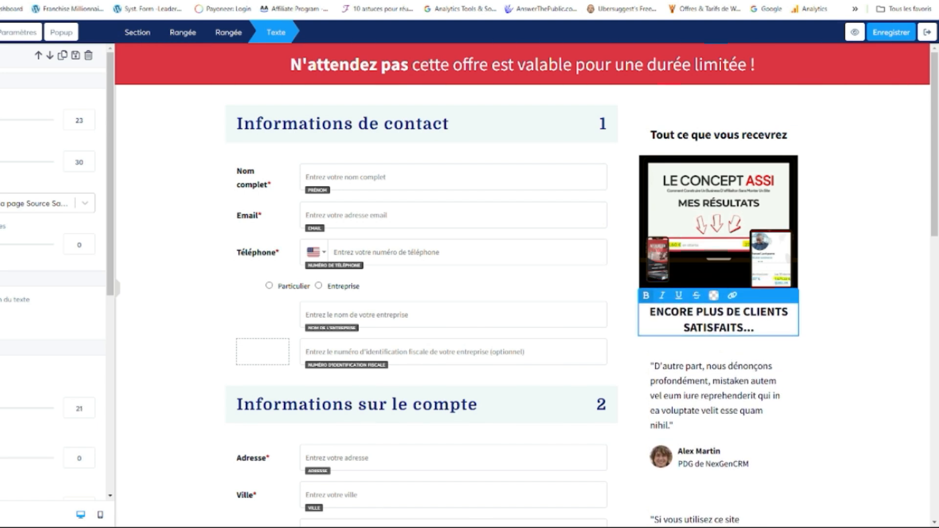
click(861, 303)
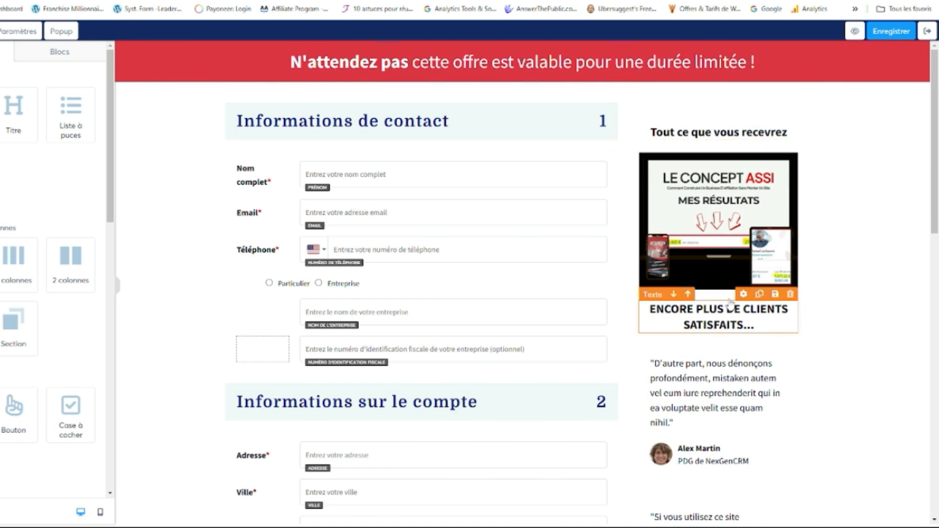
- Add a bullet list below the image with the items "La formation", "Le plan d'action", "Un accès" and "Mon contact"
drag(55, 112, 796, 302)
click(675, 304)
text(La formation)
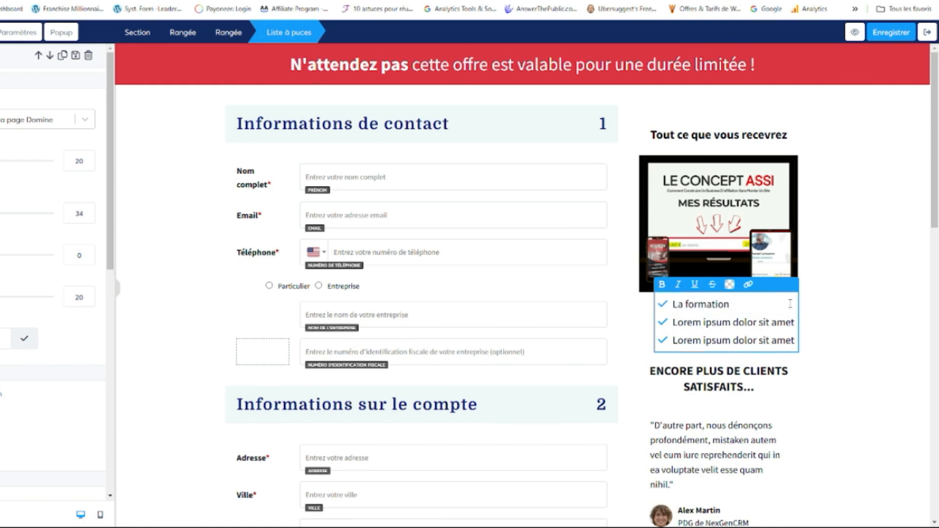
drag(674, 323, 795, 322)
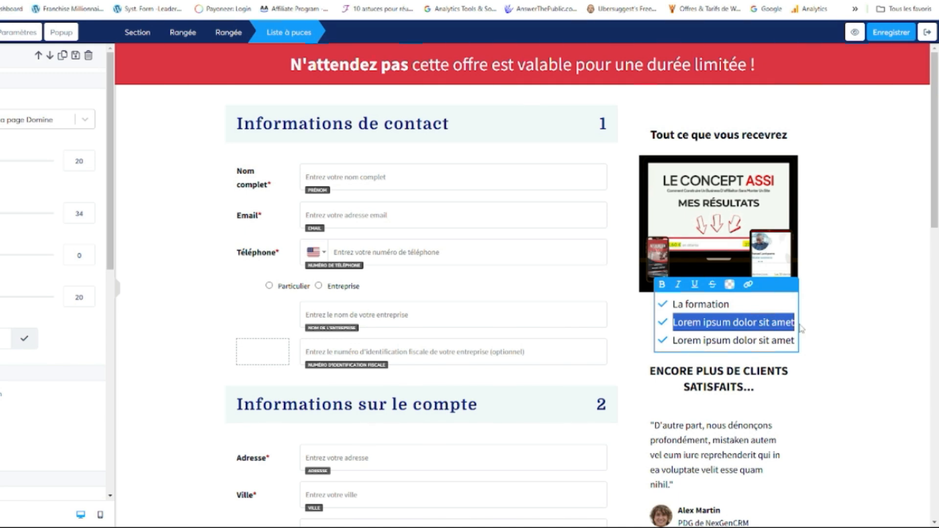
text(Le plan d’action)
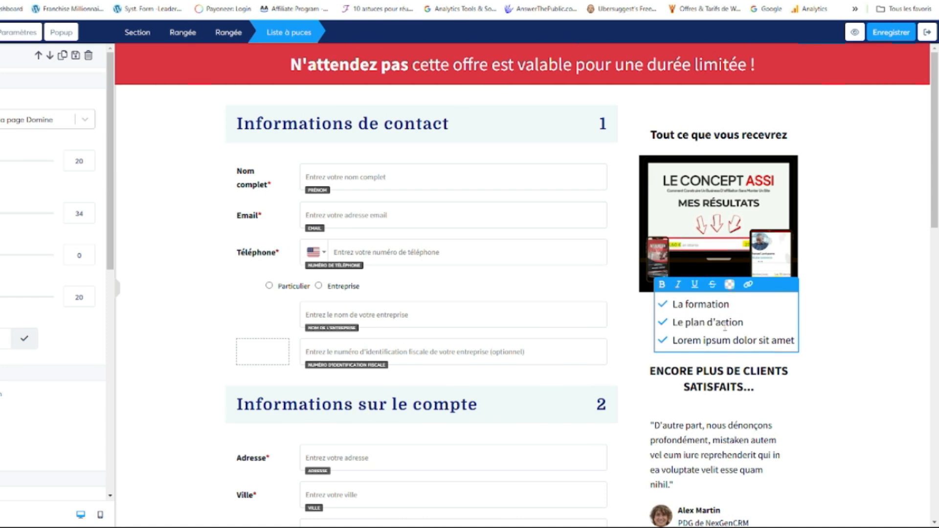
drag(673, 345, 800, 346)
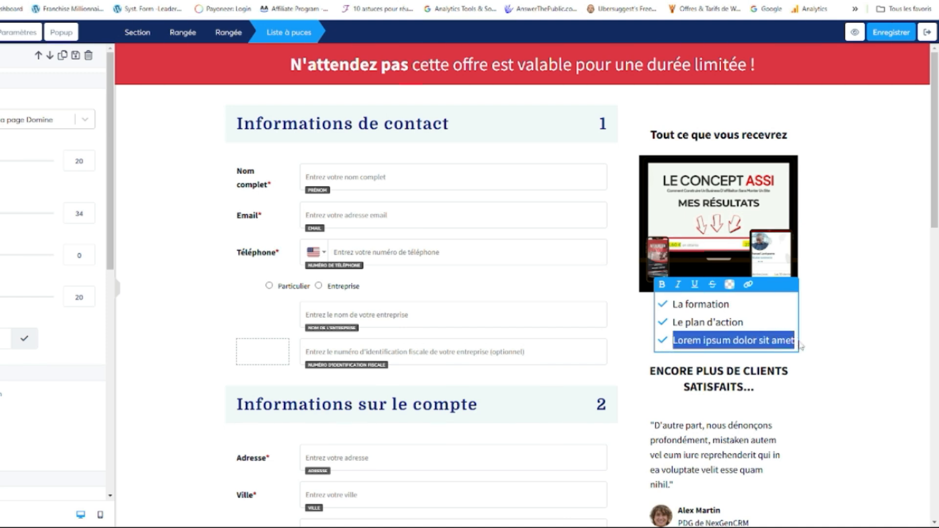
text(Un accès)
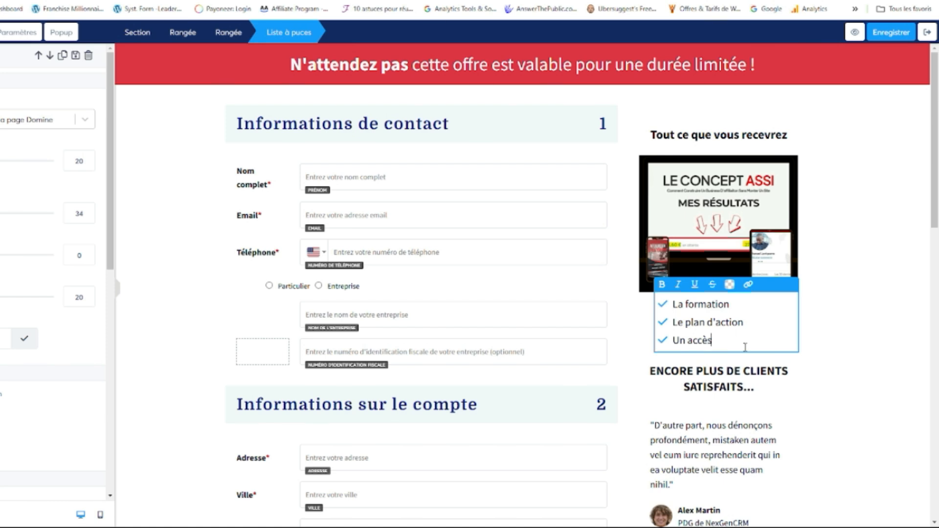
key(Return)
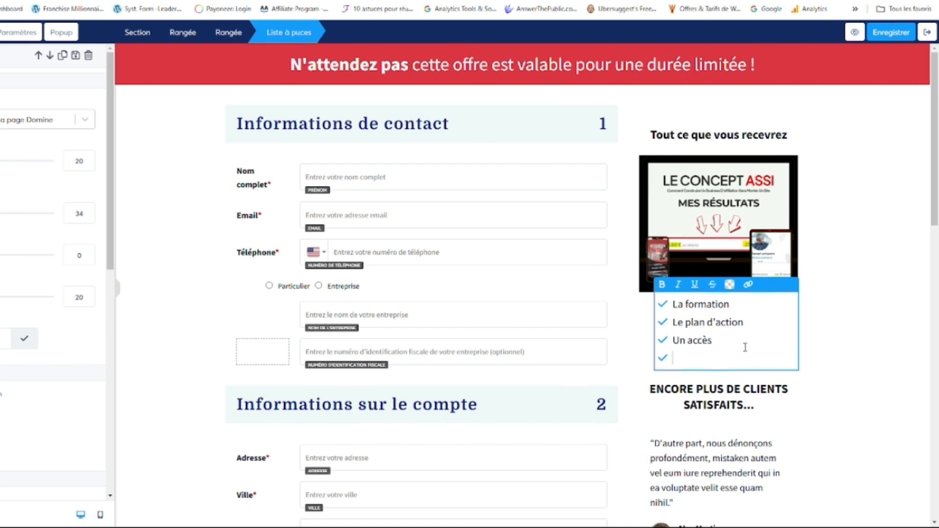
text(Mon contact)
click(839, 357)
- Delete the fourth customer testimonial and the empty row below it
scroll(719, 313, down, 2)
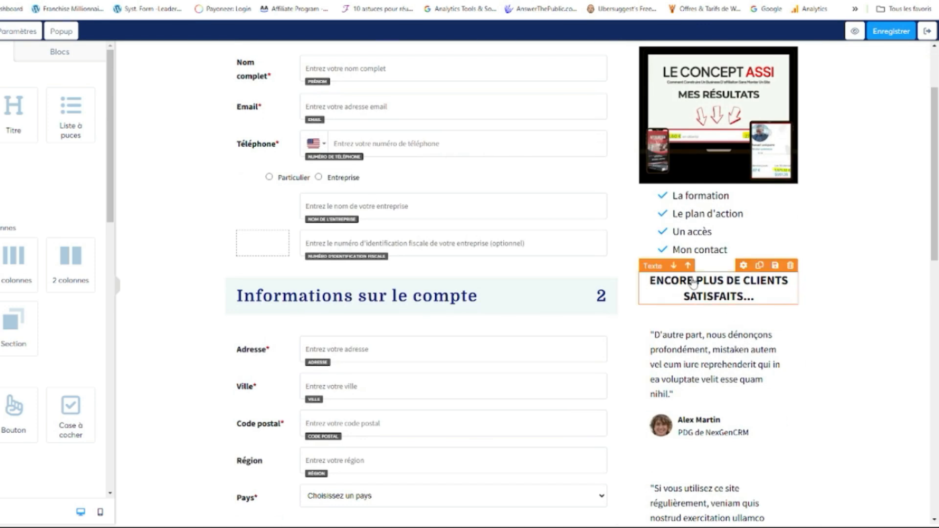
scroll(748, 371, down, 10)
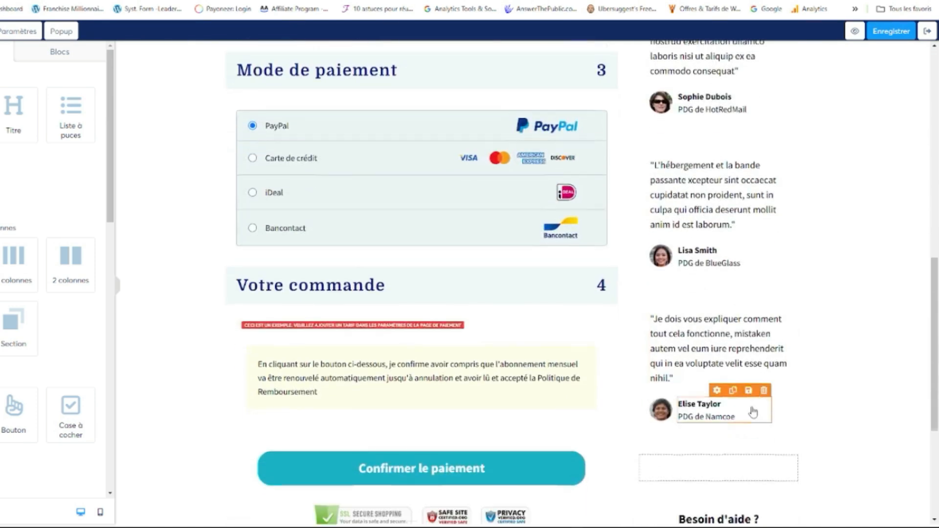
click(790, 241)
click(470, 58)
scroll(808, 448, up, 5)
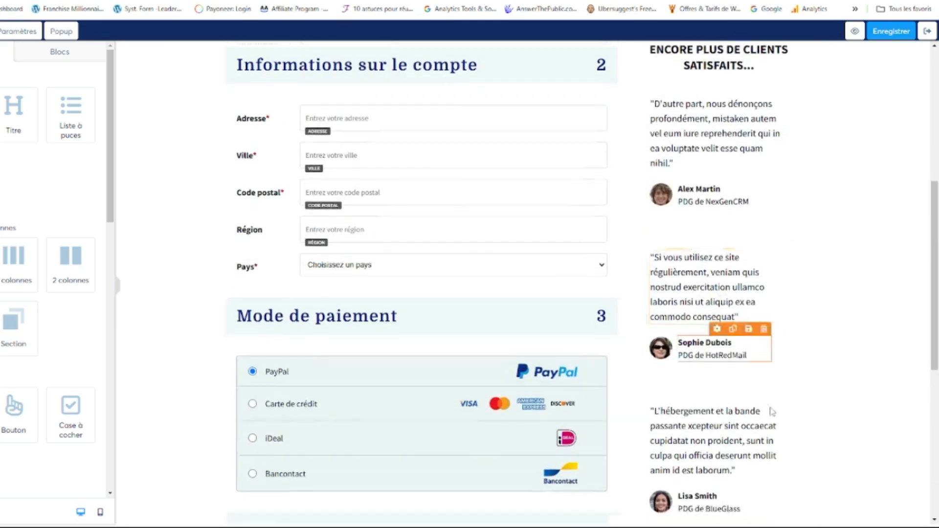
scroll(808, 448, down, 3)
click(790, 347)
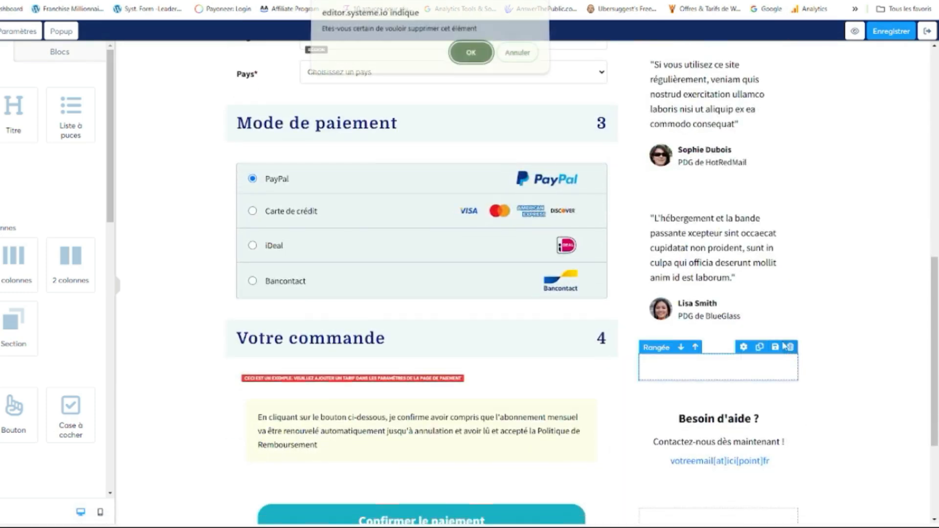
click(454, 63)
scroll(770, 313, down, 3)
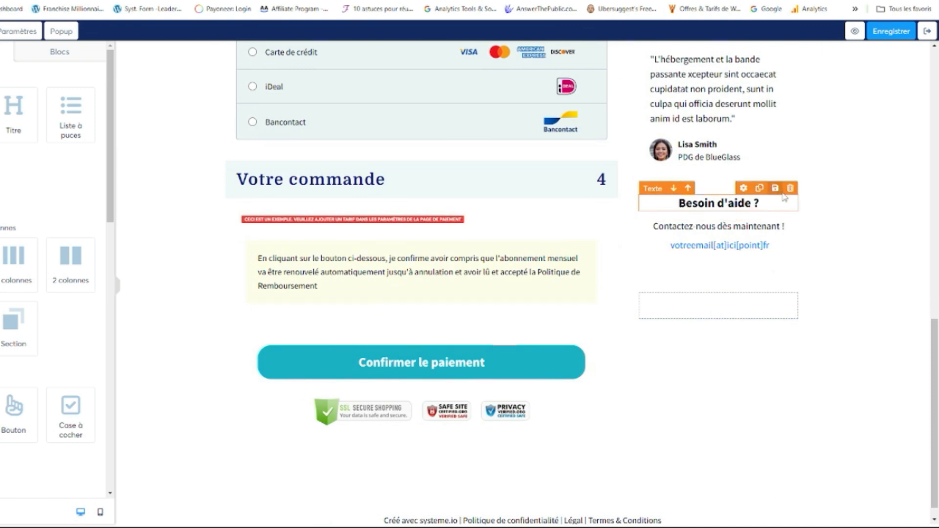
- Delete the contact text under the "Besoin d'aide ?" heading and undo the deletion
click(790, 214)
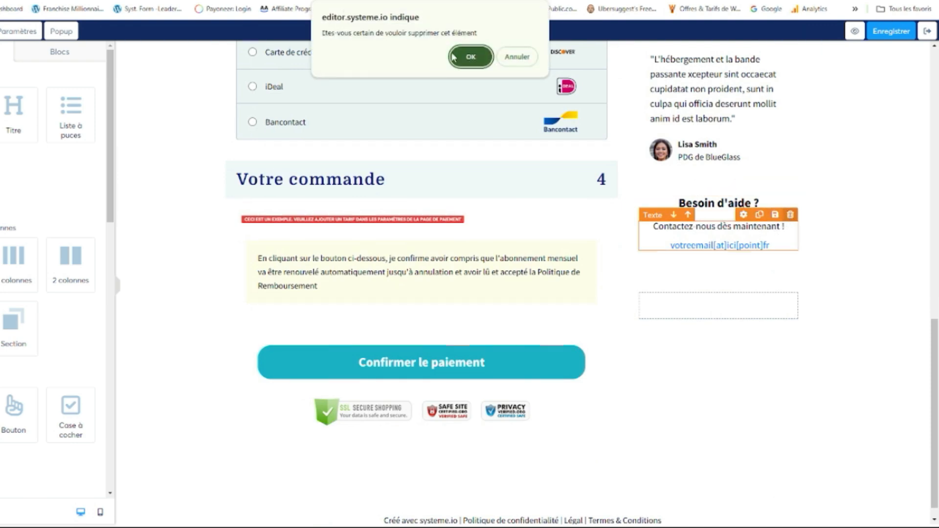
key(Return)
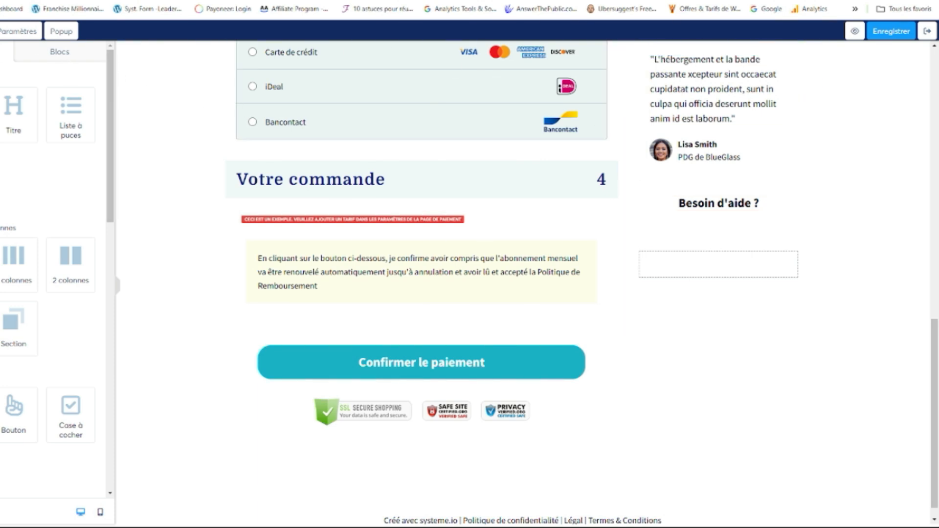
key(ctrl+z)
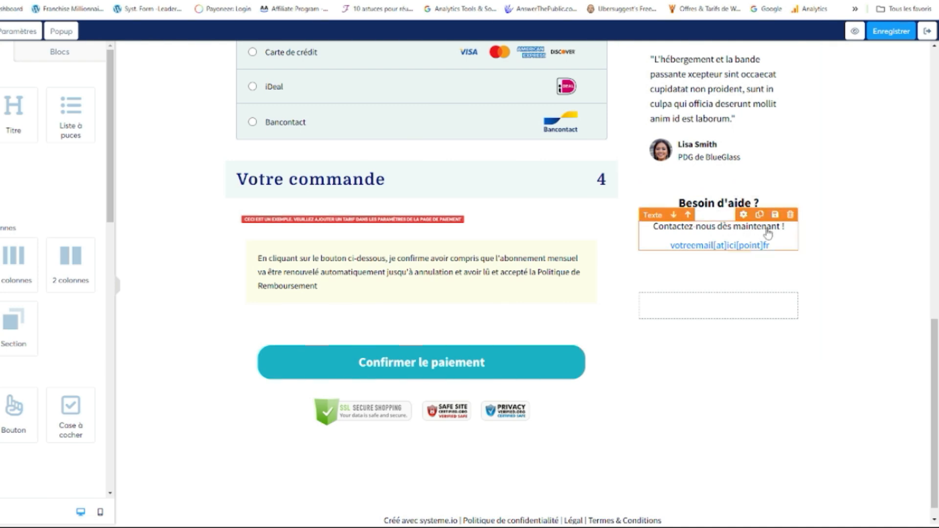
- Delete the "Besoin d'aide ?" heading, its contact text and the empty row underneath
click(791, 190)
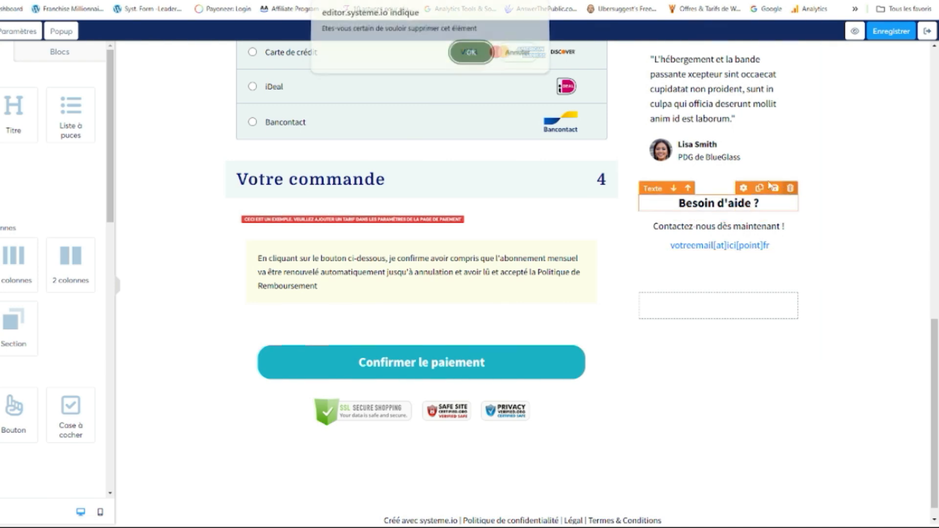
click(470, 56)
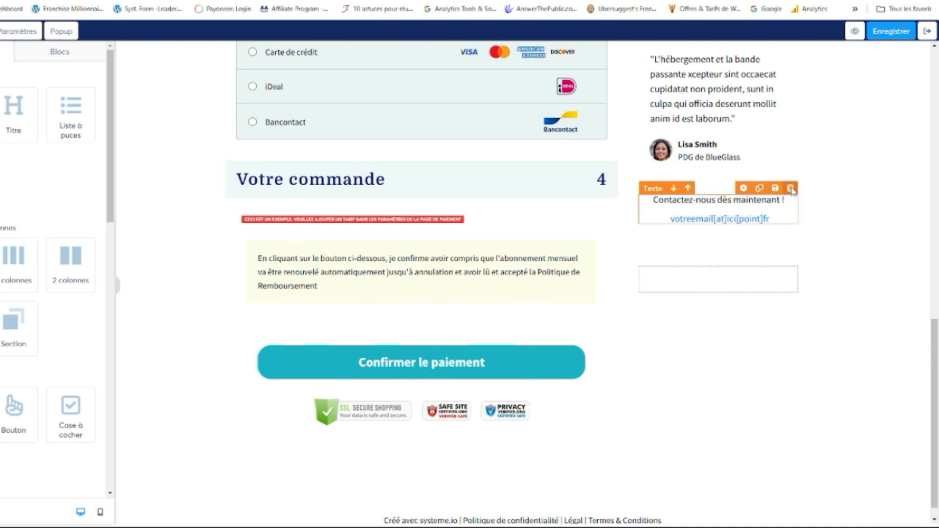
click(791, 189)
click(470, 55)
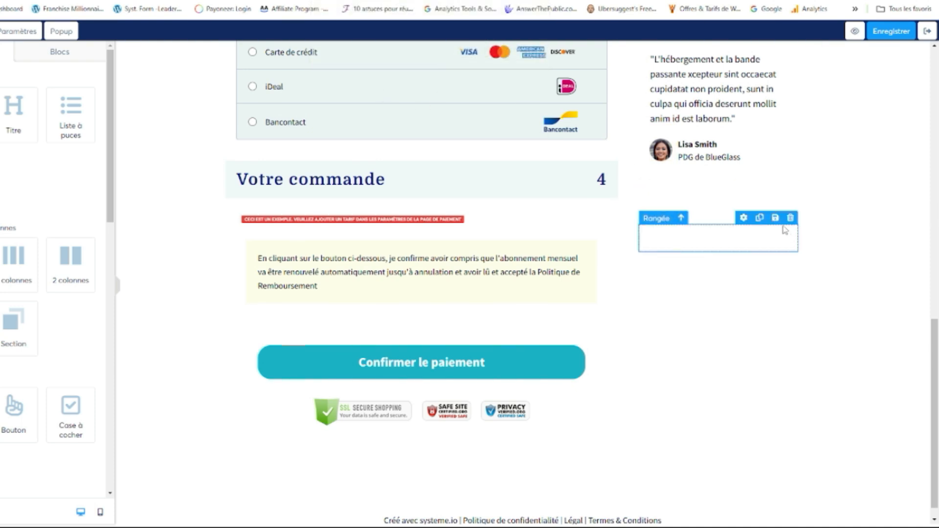
click(791, 218)
click(471, 57)
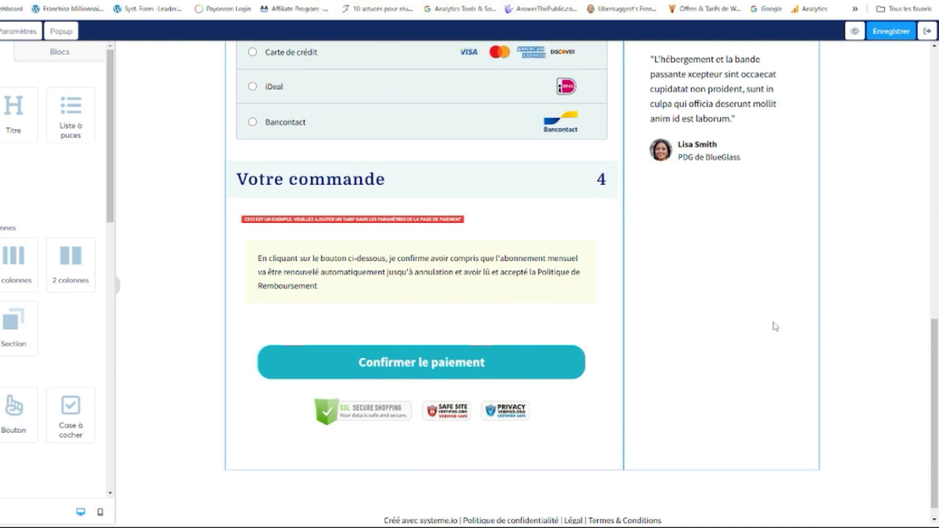
- Check the edited order page, save it, and exit the page editor
scroll(542, 410, down, 1)
scroll(666, 396, up, 10)
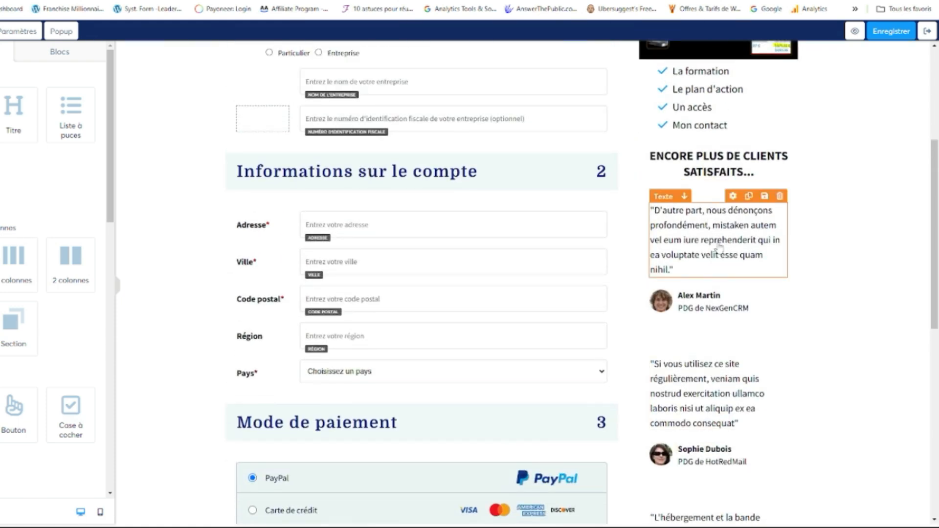
scroll(729, 457, down, 2)
scroll(728, 457, up, 3)
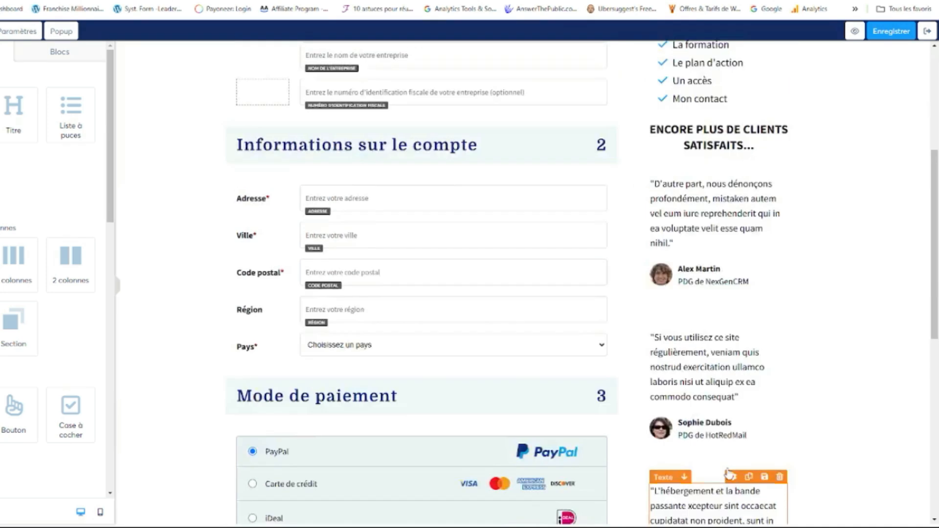
scroll(766, 294, up, 4)
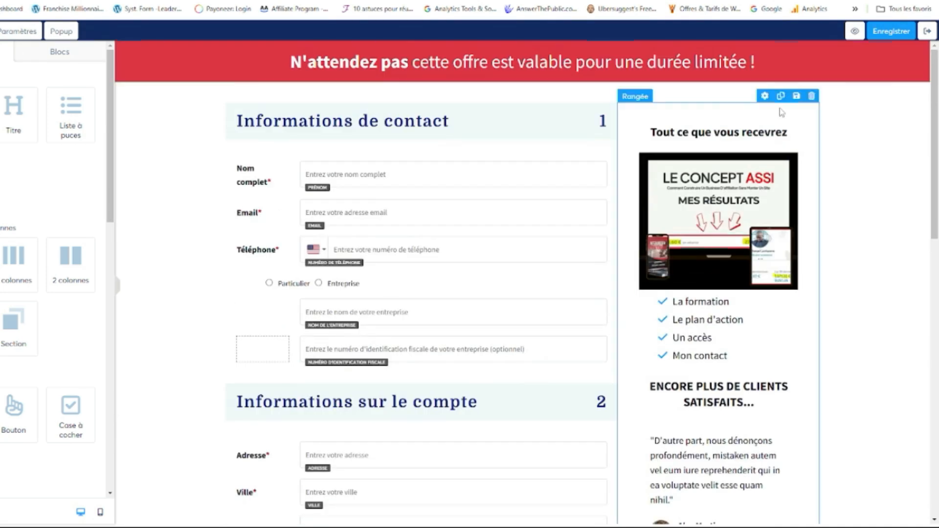
click(892, 34)
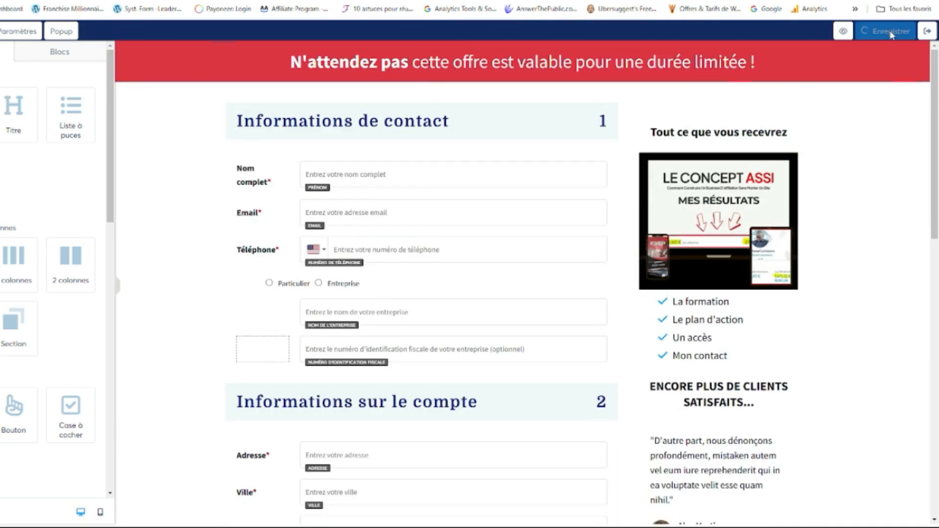
click(928, 32)
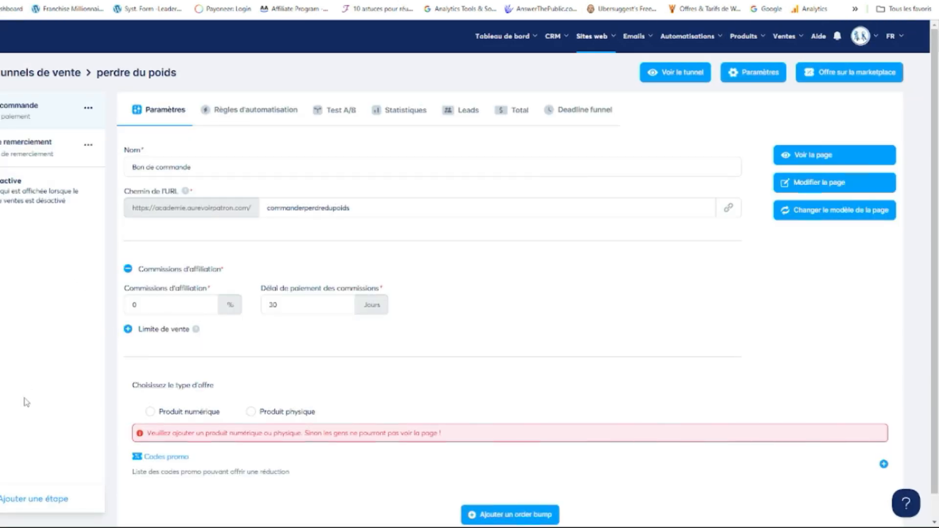
- Start a new funnel step and name it "programme pour perdre du poids"
scroll(25, 402, down, 1)
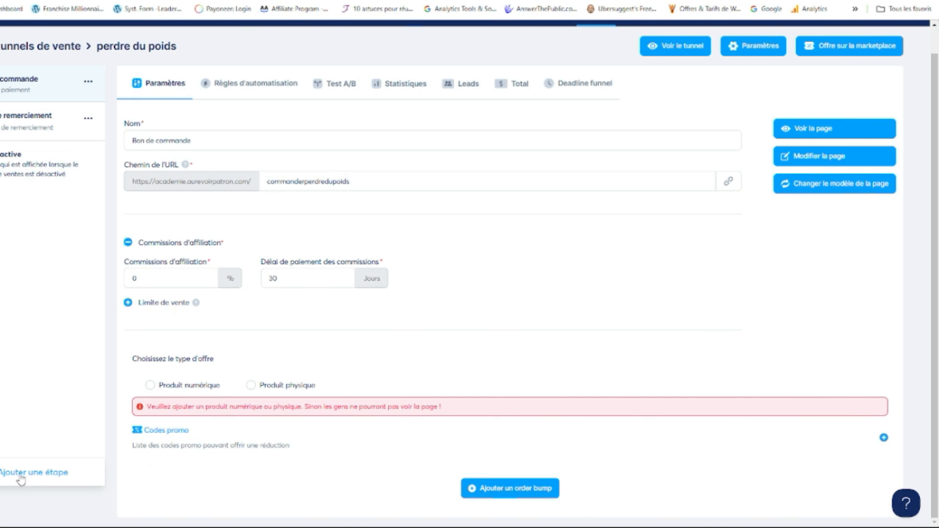
click(21, 474)
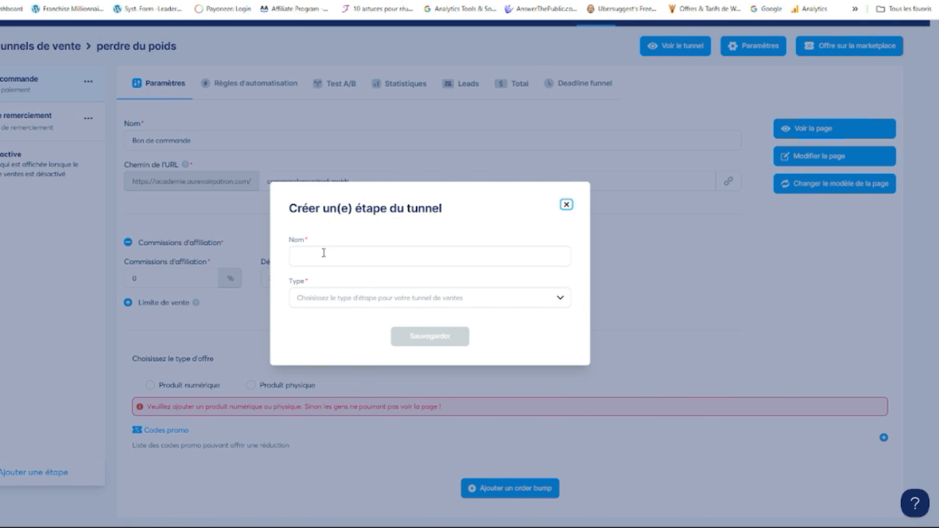
click(324, 253)
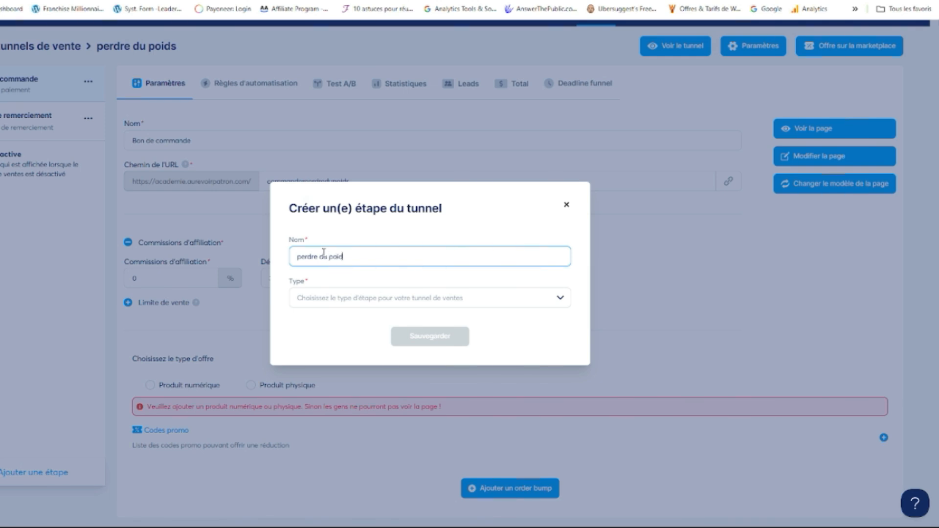
text(programme pour)
click(385, 301)
click(397, 299)
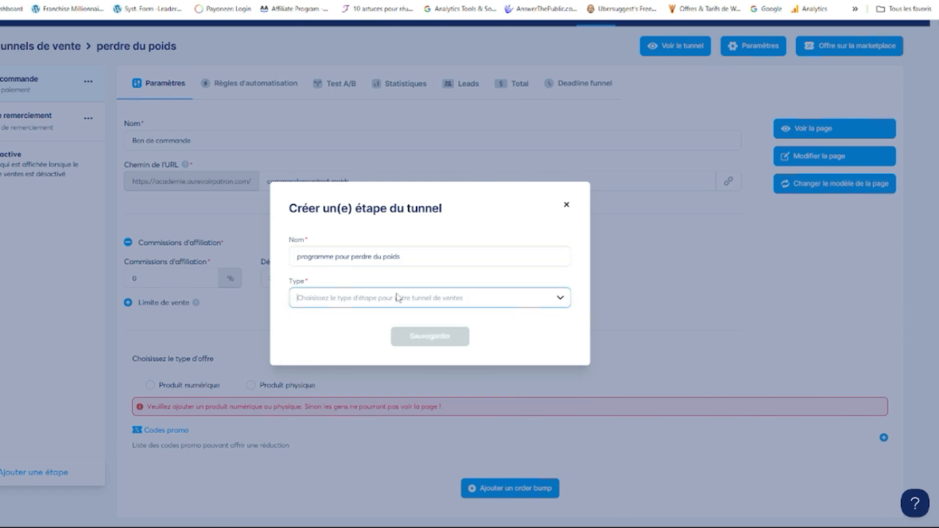
- Set the step's type to "Page de vente" under Ventes, save it, and move it to the start of the funnel
click(539, 300)
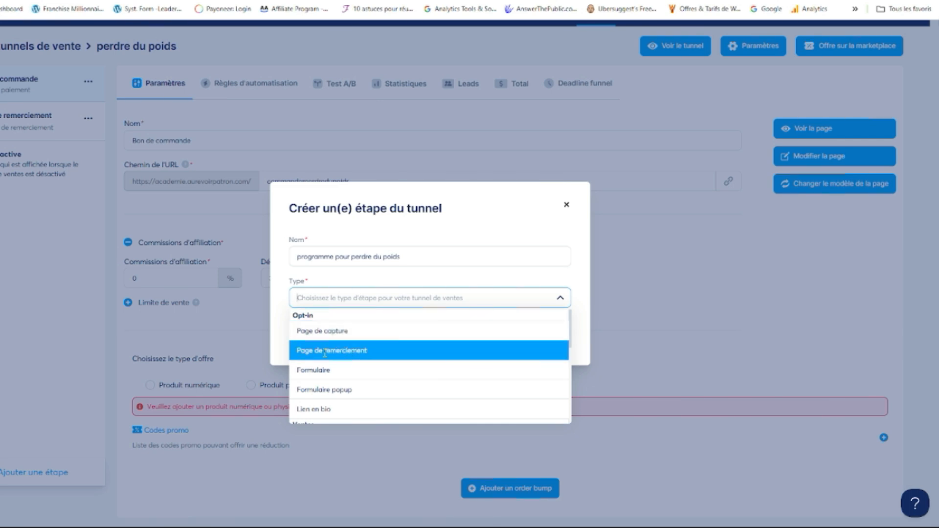
scroll(356, 374, down, 2)
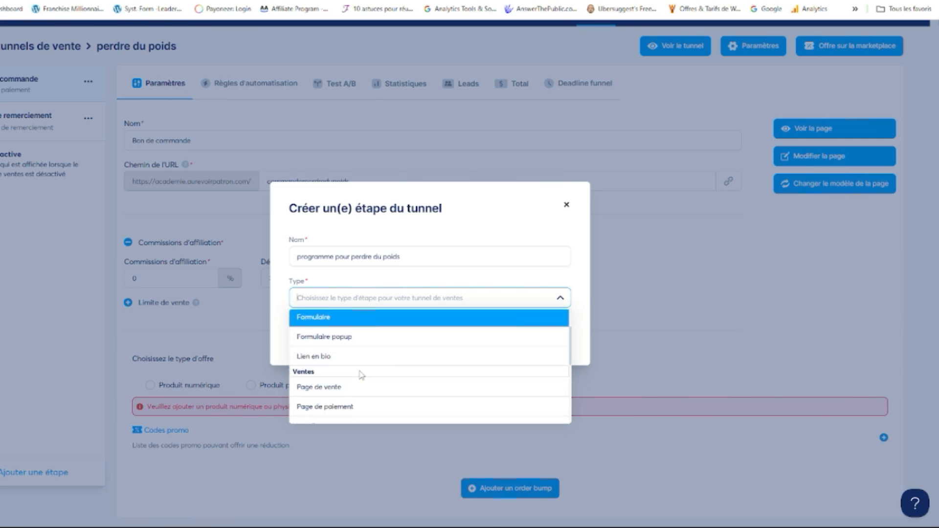
scroll(360, 340, up, 2)
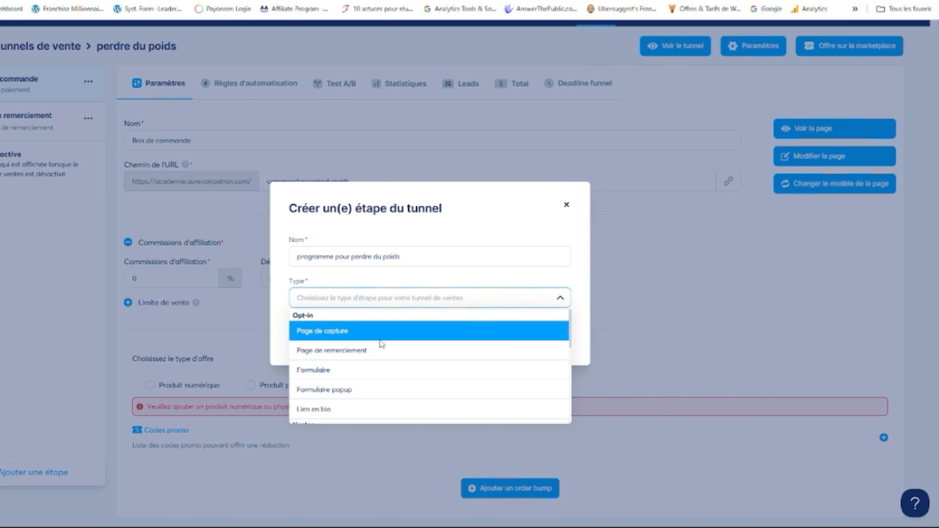
scroll(382, 344, down, 1)
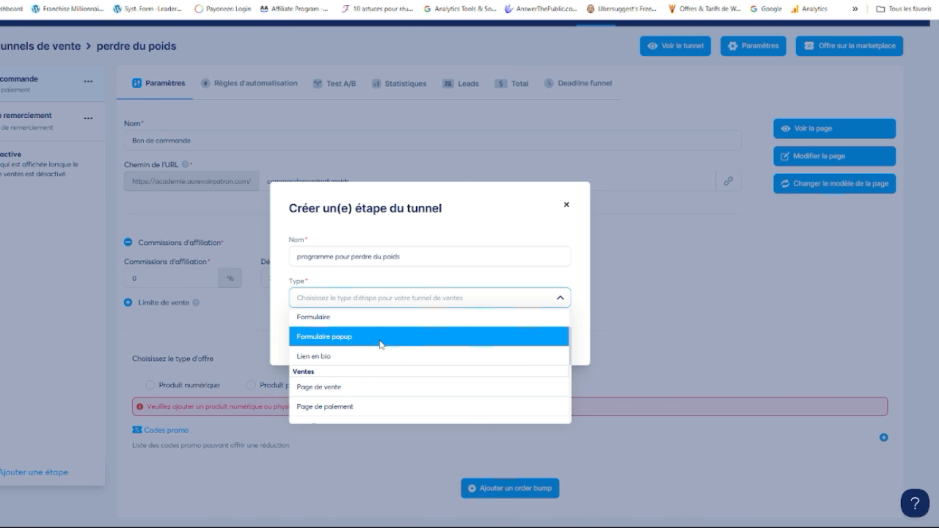
scroll(382, 347, down, 1)
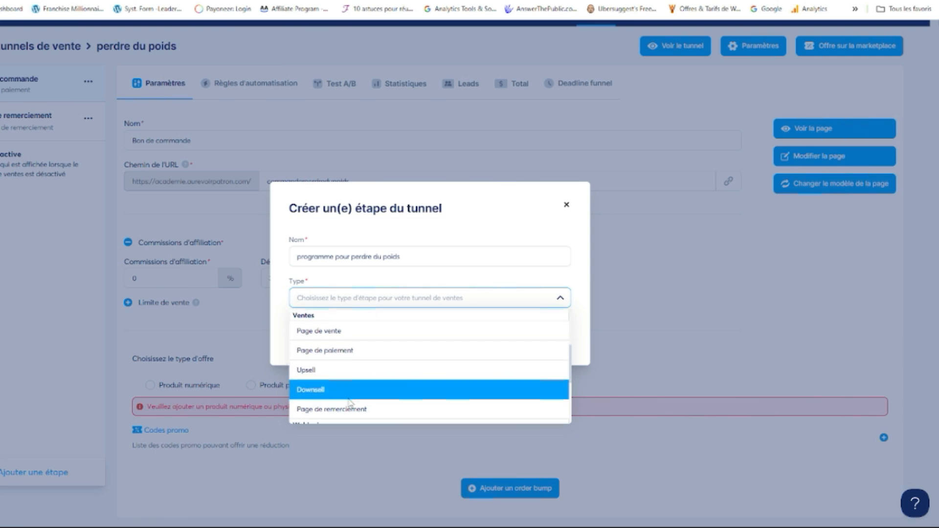
scroll(340, 367, down, 2)
scroll(336, 348, up, 1)
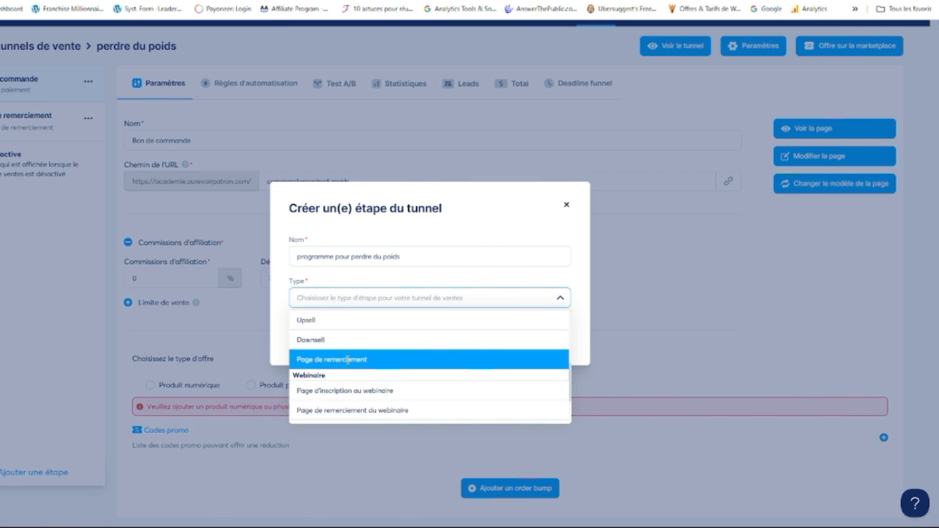
scroll(347, 360, down, 2)
scroll(347, 360, up, 4)
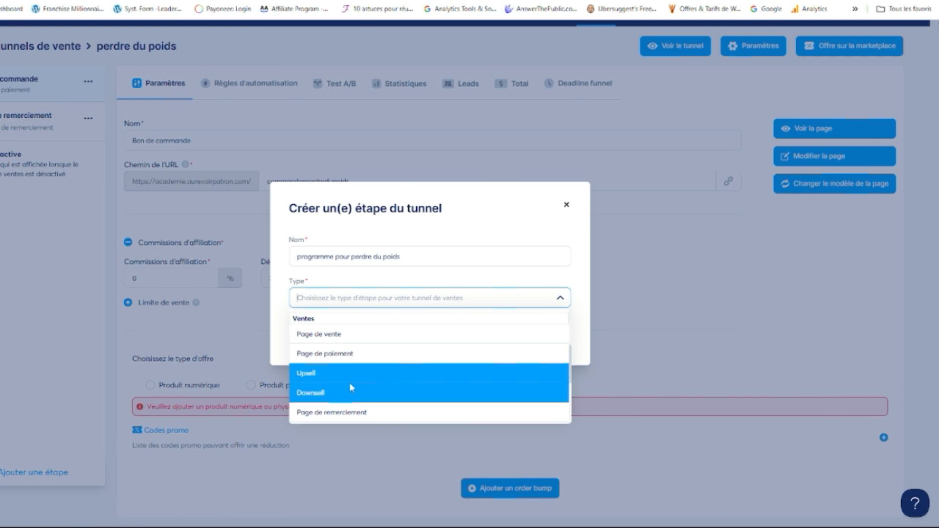
scroll(374, 385, down, 1)
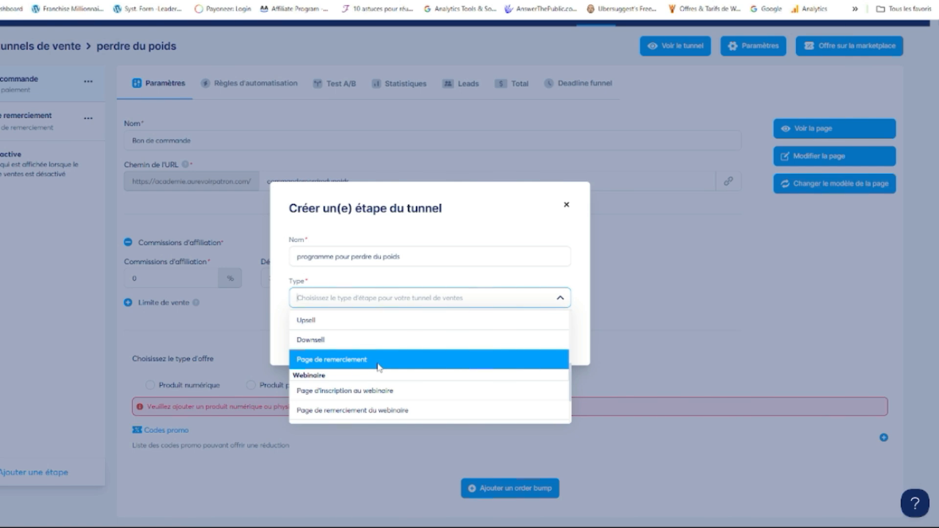
scroll(377, 368, up, 1)
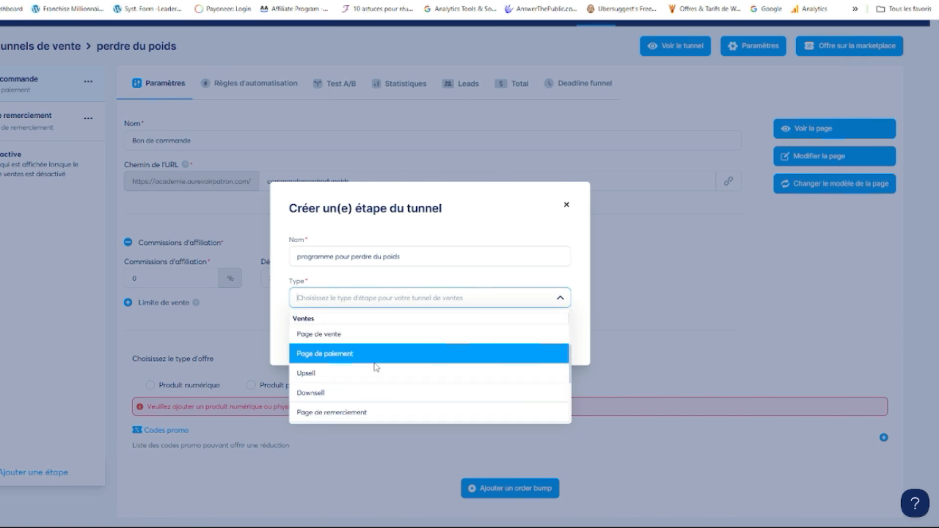
click(325, 334)
click(418, 337)
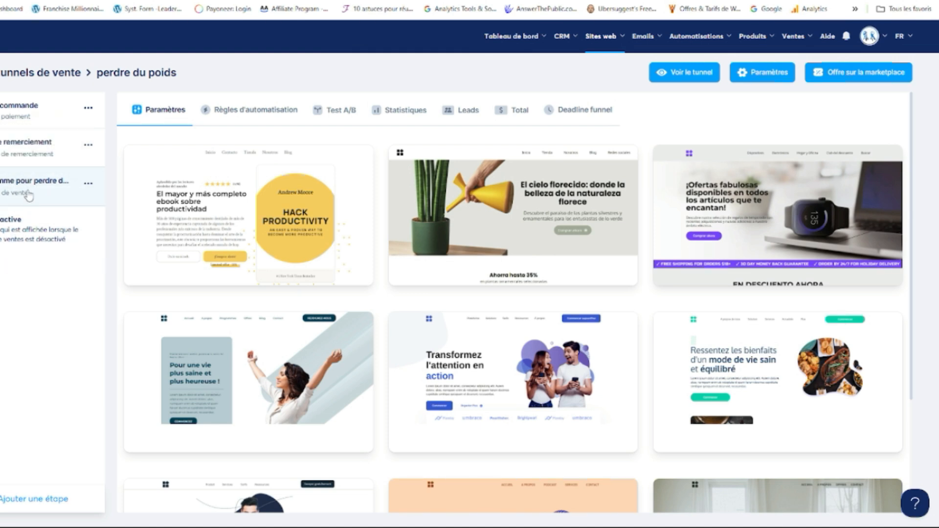
drag(28, 194, 29, 115)
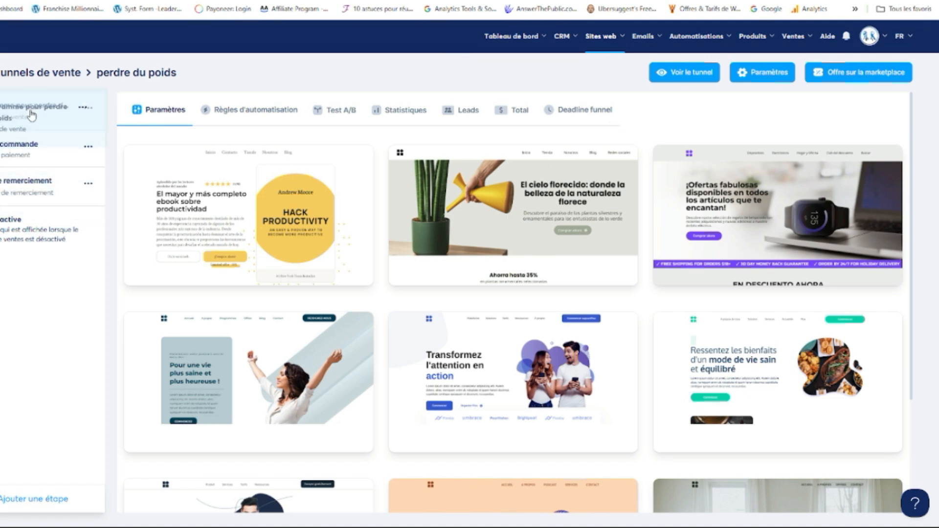
- Show 30 sales page templates per page and browse the gallery for a suitable design
mouse_move(447, 180)
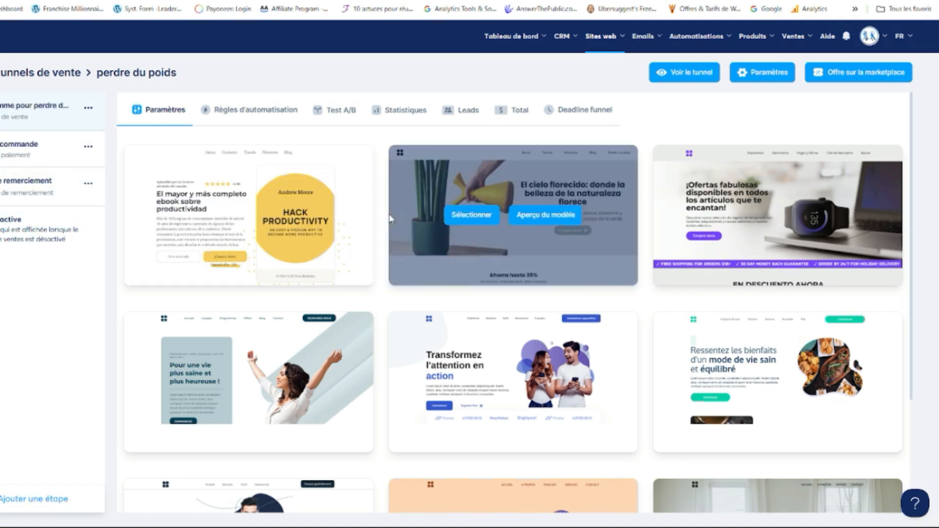
scroll(518, 246, down, 3)
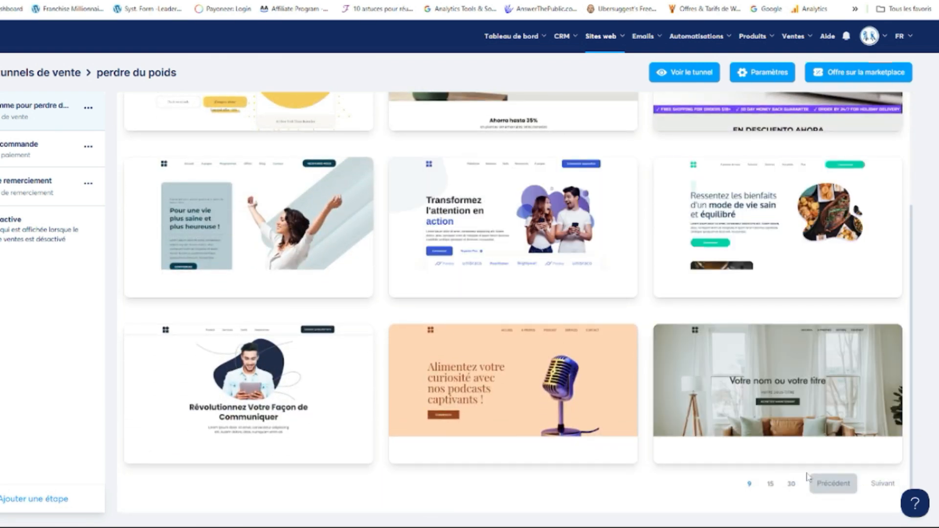
click(793, 484)
scroll(464, 254, down, 6)
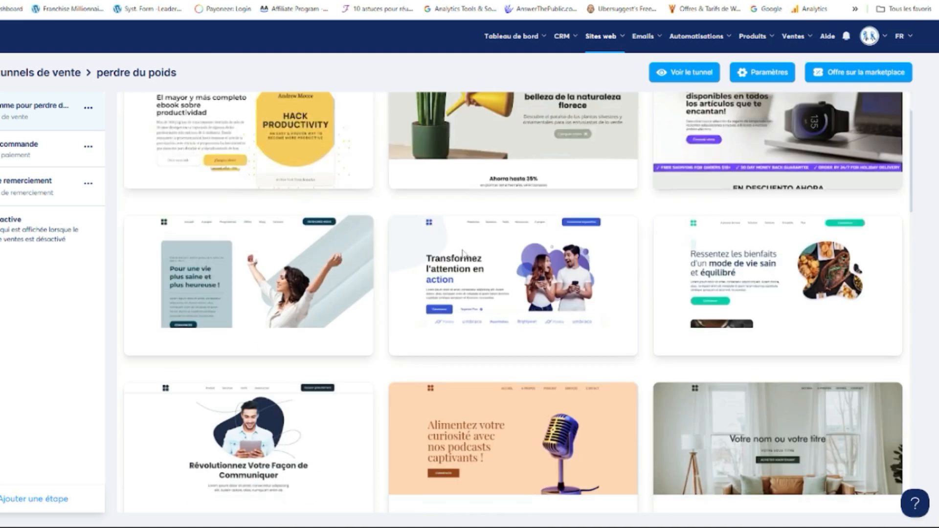
scroll(463, 255, down, 6)
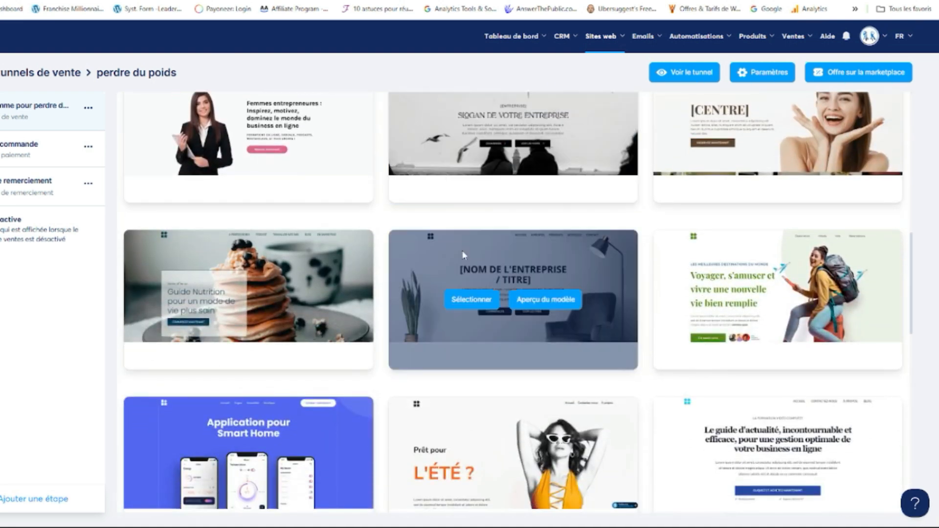
scroll(463, 254, down, 3)
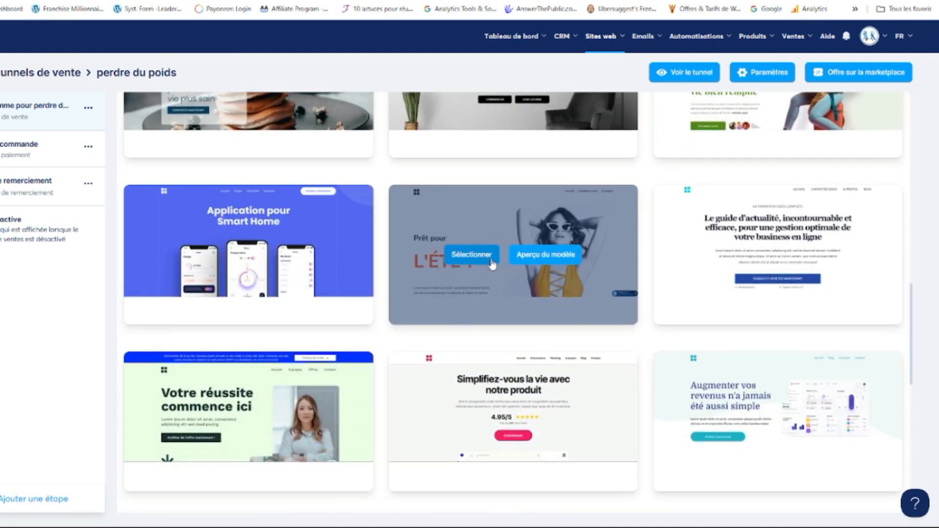
scroll(436, 253, down, 10)
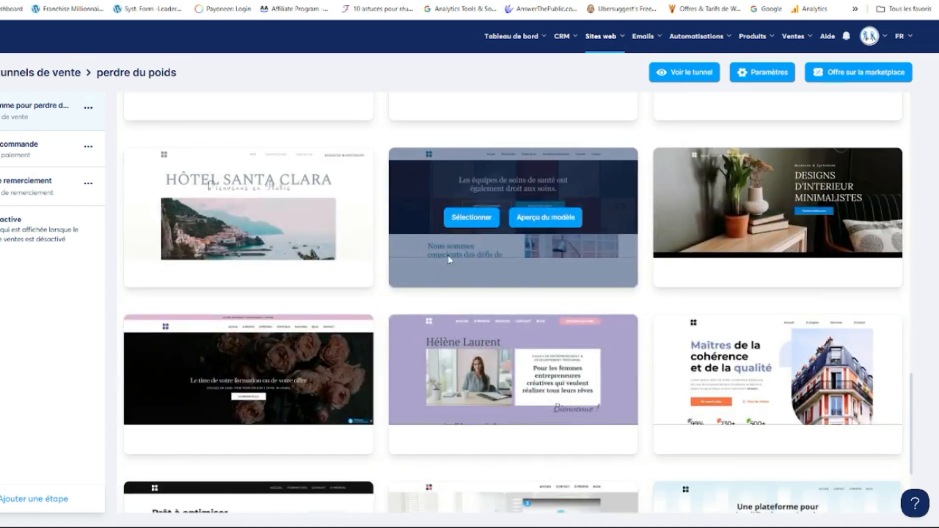
scroll(450, 260, up, 5)
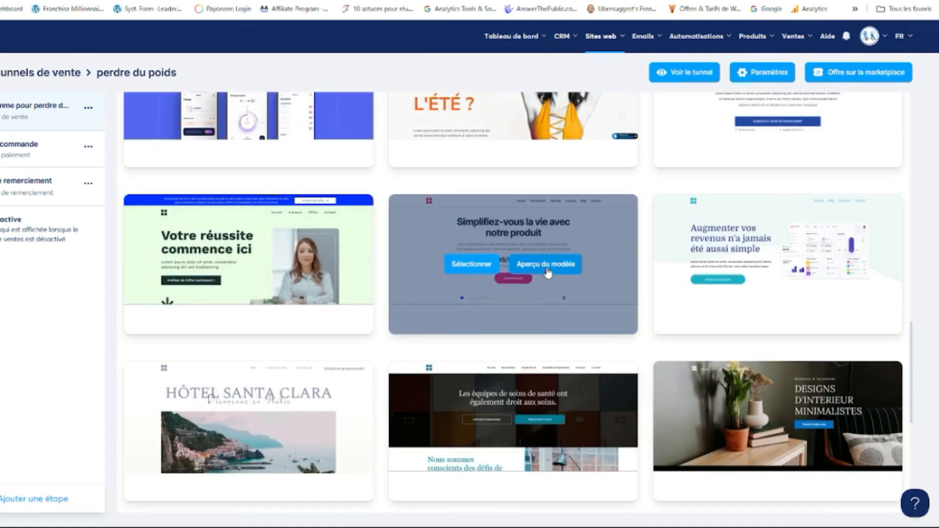
- Preview the "Simplifiez-vous la vie avec notre produit" template and return to the template gallery
click(548, 273)
scroll(367, 225, down, 10)
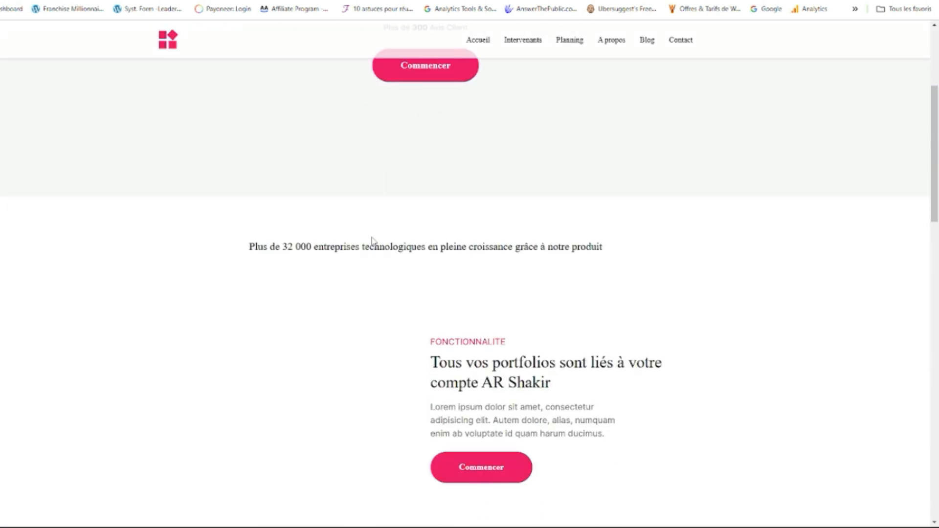
scroll(382, 249, down, 6)
scroll(382, 249, up, 8)
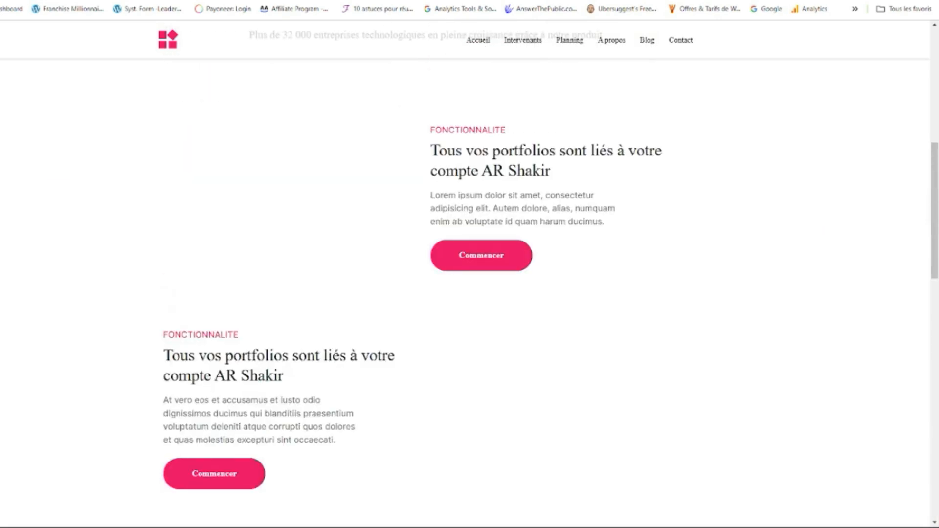
key(ctrl+w)
scroll(518, 245, up, 2)
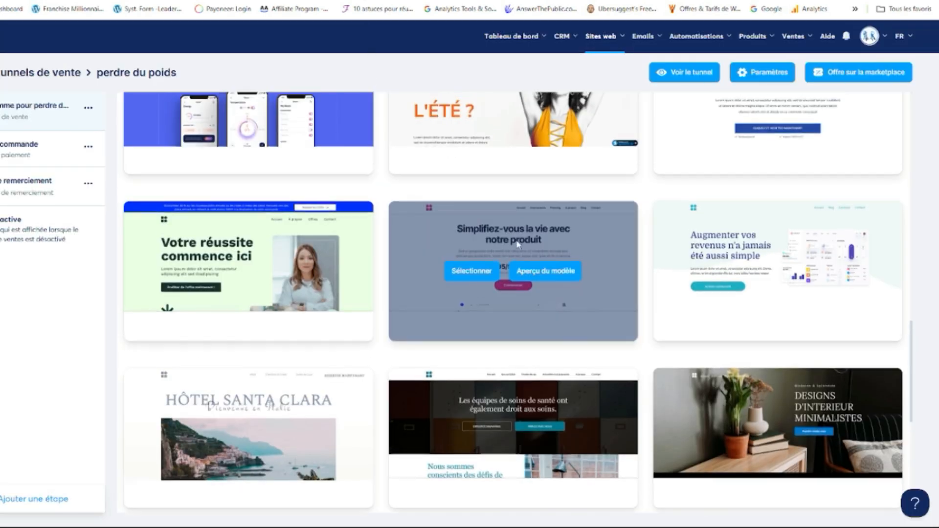
- Preview the whole "Le guide d'actualité, incontournable et efficace" template and return to the template gallery
scroll(605, 269, up, 3)
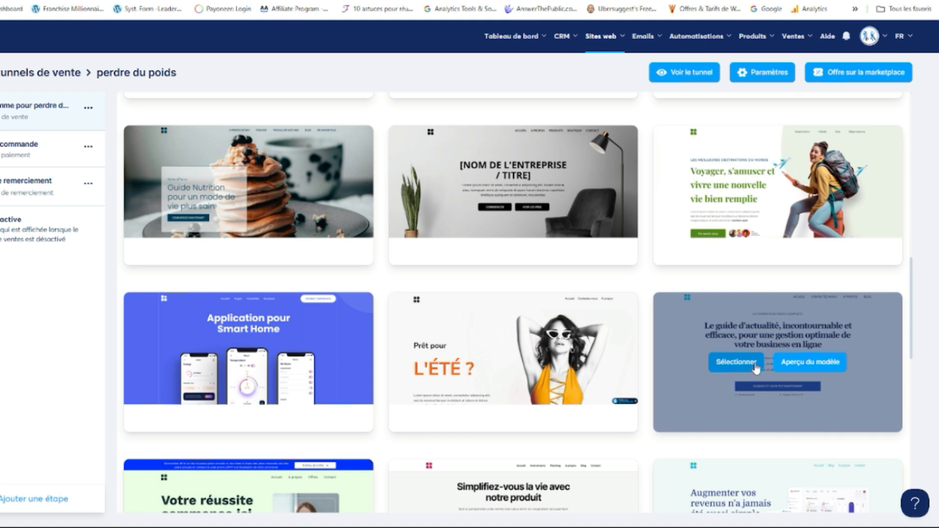
click(797, 366)
scroll(496, 237, down, 9)
scroll(651, 295, down, 20)
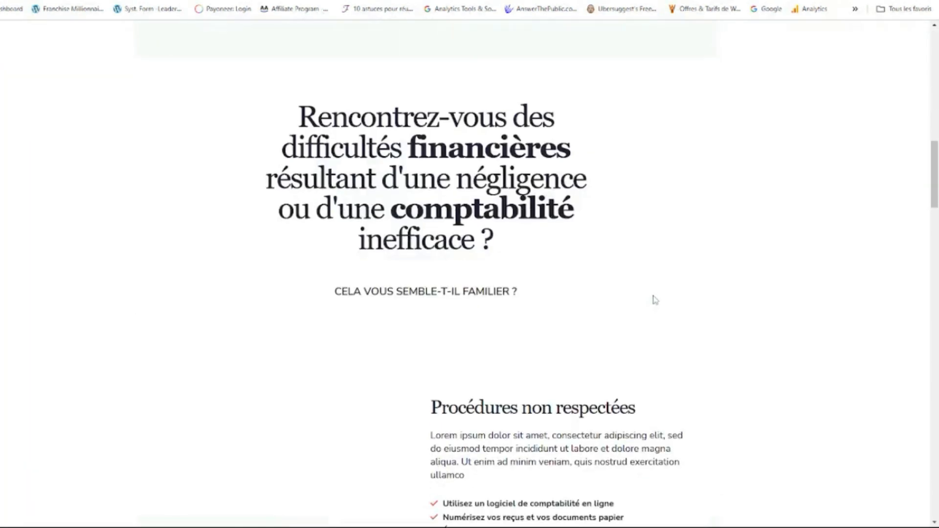
scroll(654, 302, down, 20)
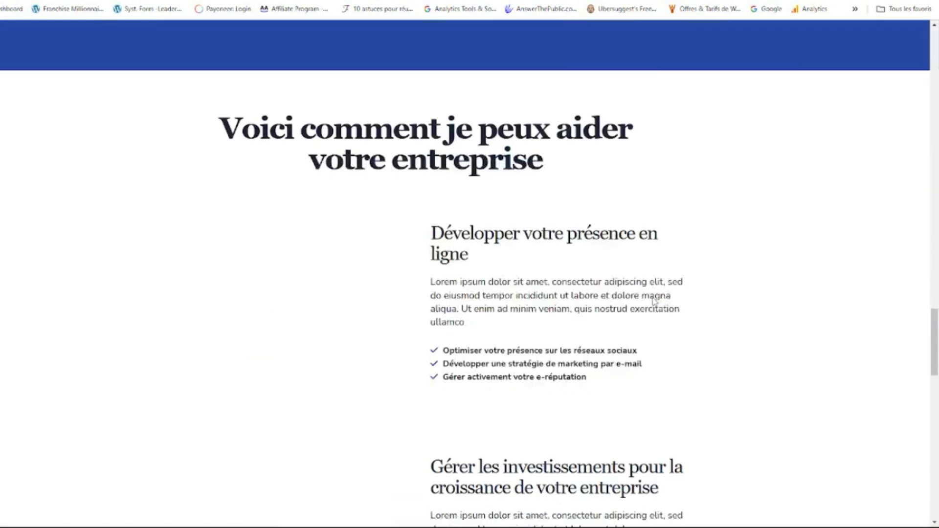
scroll(655, 302, down, 5)
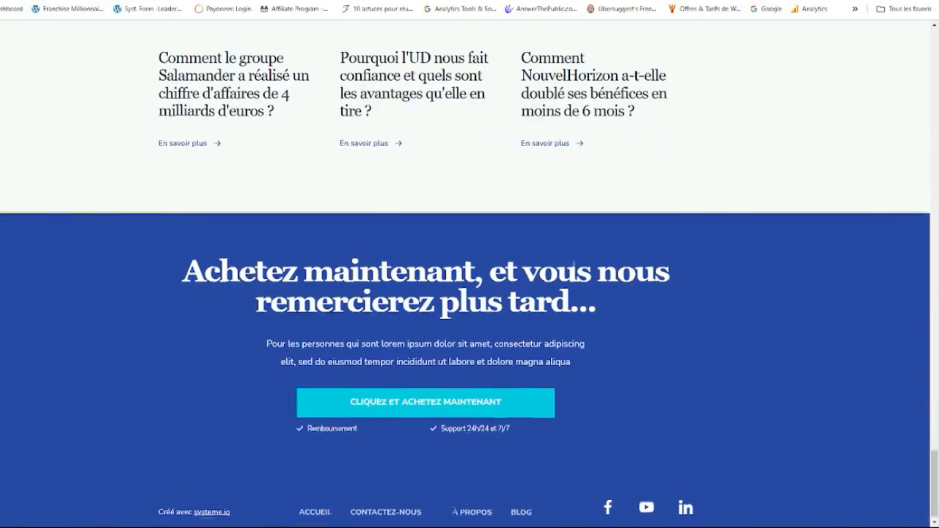
key(ctrl+w)
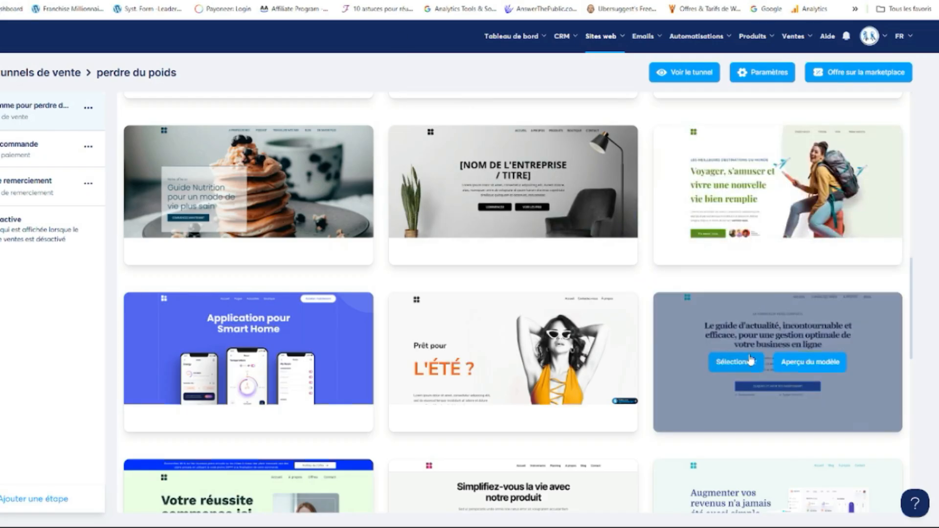
- Apply the "Le guide d'actualité, incontournable et efficace" template to the sales page and set its URL path to "programme-pdp"
click(737, 364)
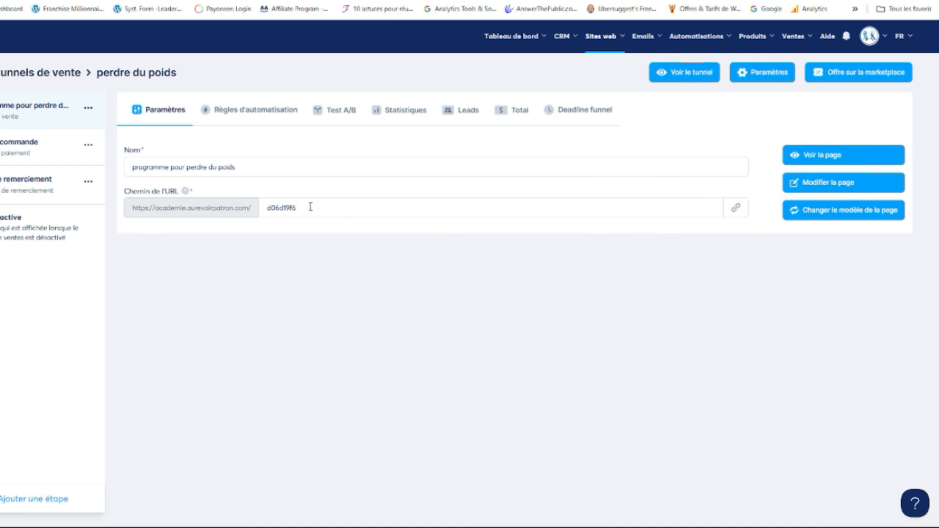
drag(311, 207, 264, 209)
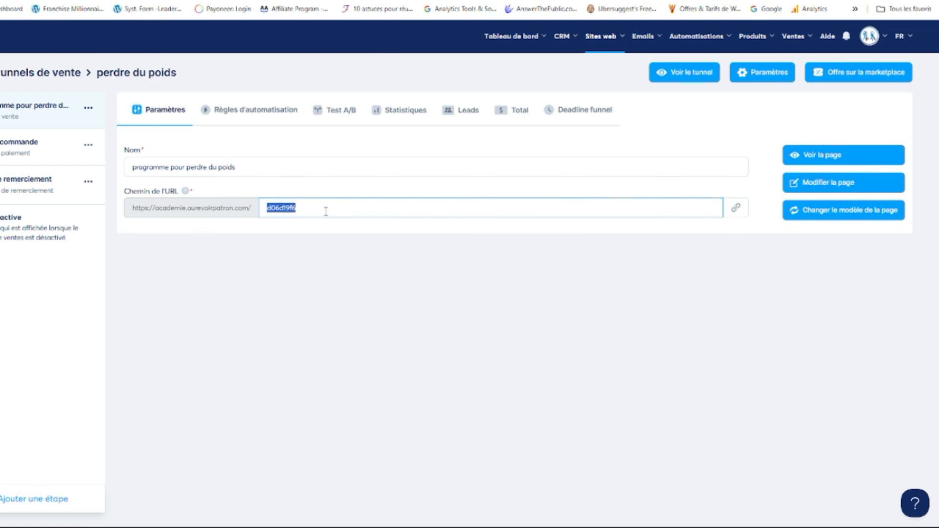
text(programme-pdp)
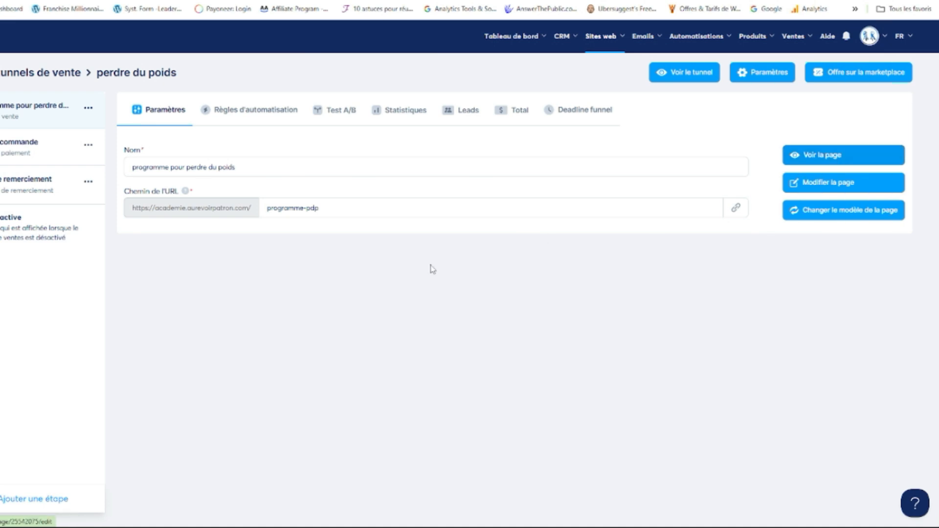
- View the live sales page and review it from its first section down to the closing purchase call-to-action
click(825, 157)
scroll(463, 279, down, 20)
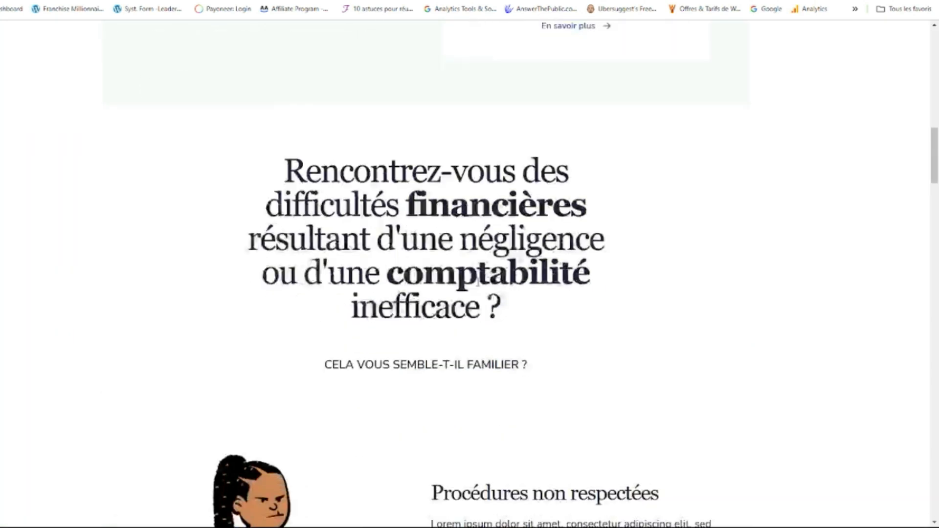
scroll(477, 282, down, 20)
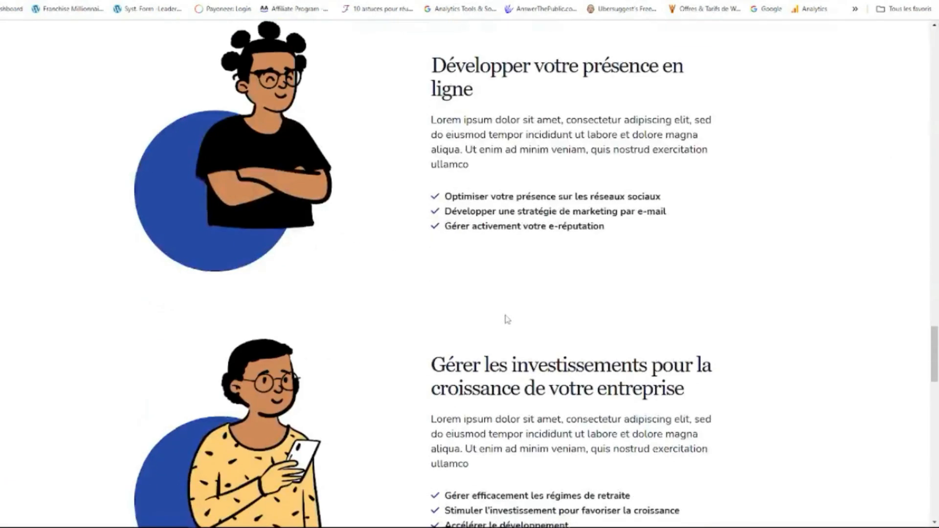
scroll(509, 322, down, 20)
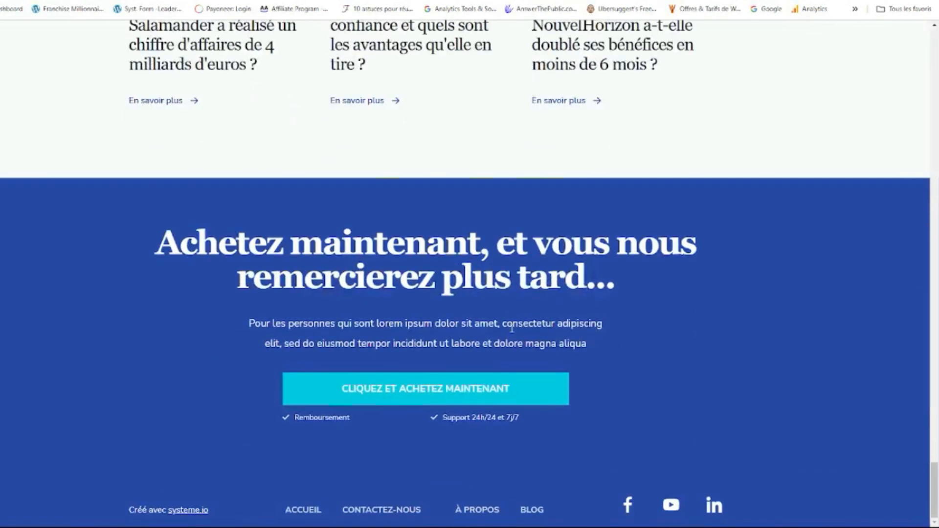
scroll(512, 329, up, 20)
scroll(524, 298, up, 20)
scroll(532, 307, up, 10)
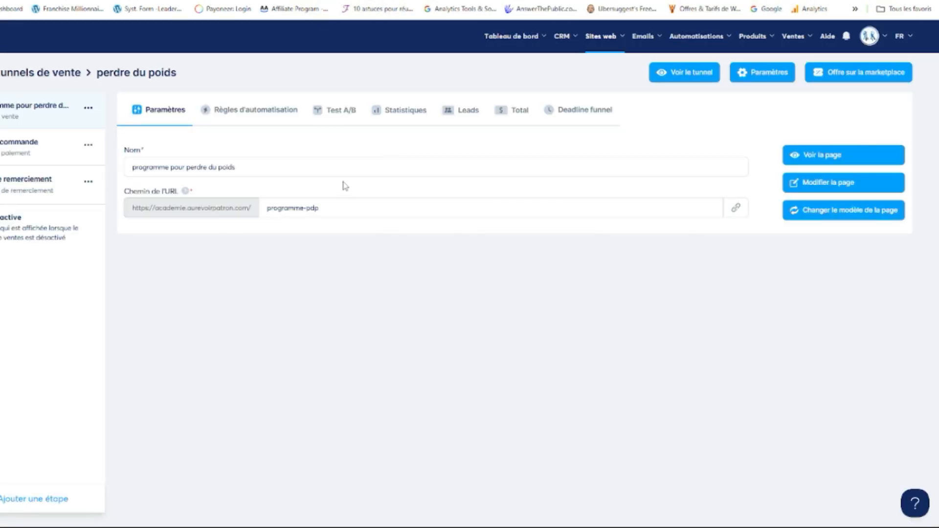
- Open the sales page in the page editor and look through all its sections from the header to the final purchase block
click(832, 195)
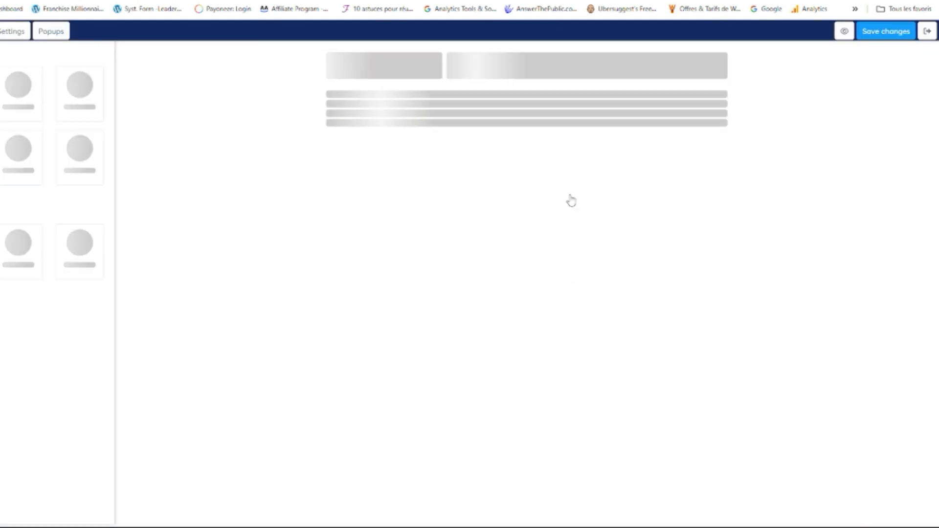
scroll(594, 180, down, 5)
scroll(596, 201, down, 15)
scroll(605, 241, down, 15)
scroll(605, 241, down, 15)
scroll(607, 240, down, 15)
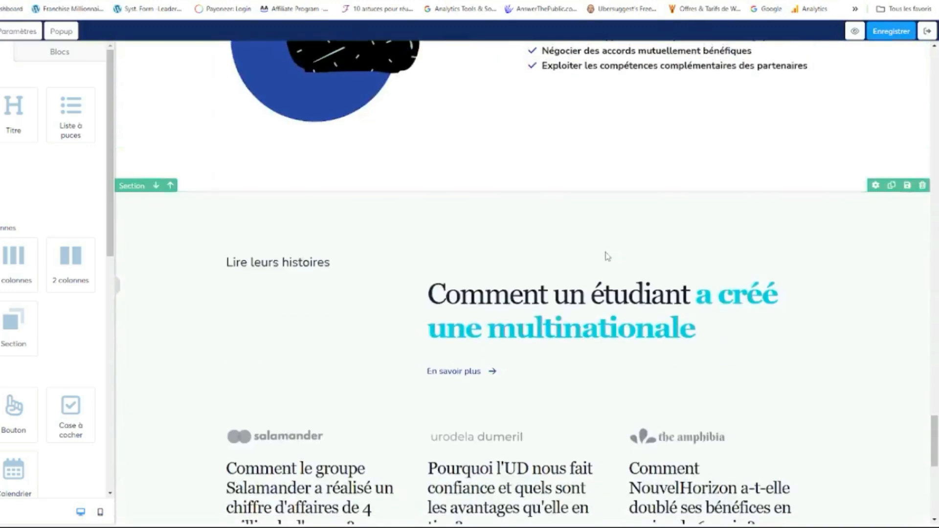
scroll(606, 255, down, 8)
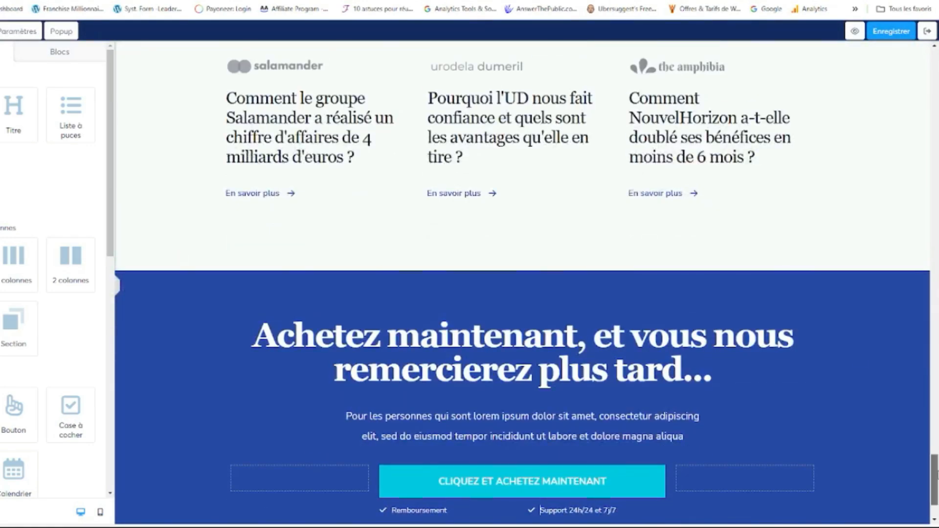
scroll(540, 510, up, 20)
scroll(540, 293, up, 2)
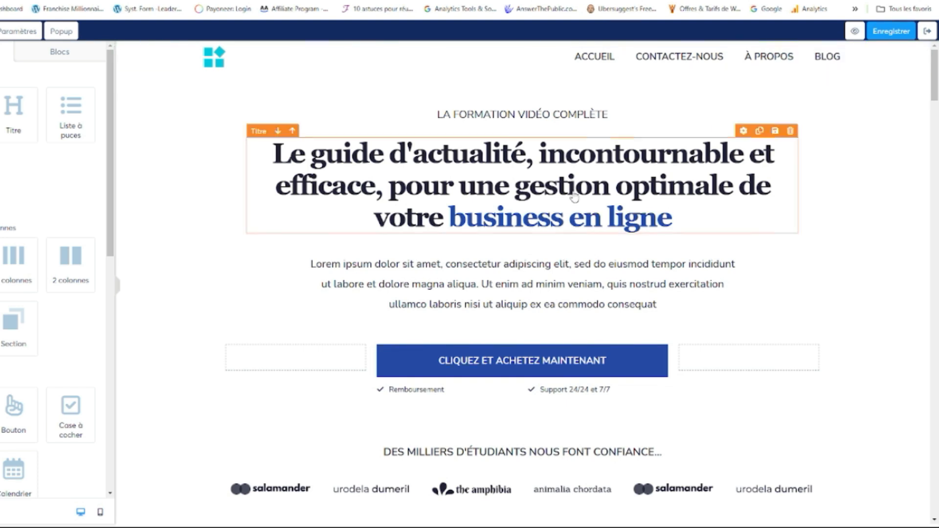
- Place the text cursor in the main headline to examine its text editing options, and deselect the headline without editing it
click(484, 185)
mouse_move(275, 157)
mouse_down()
mouse_move(681, 211)
mouse_move(278, 156)
mouse_up()
click(633, 188)
click(433, 184)
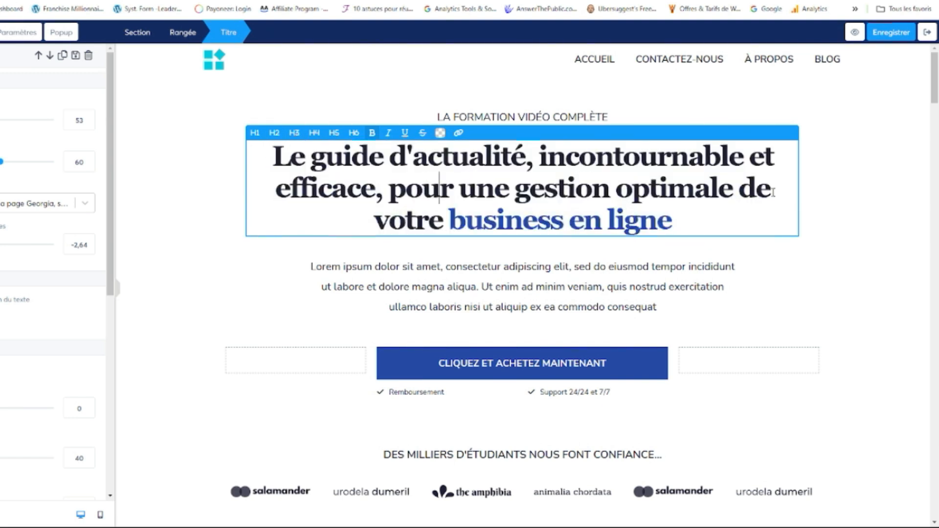
scroll(510, 220, down, 4)
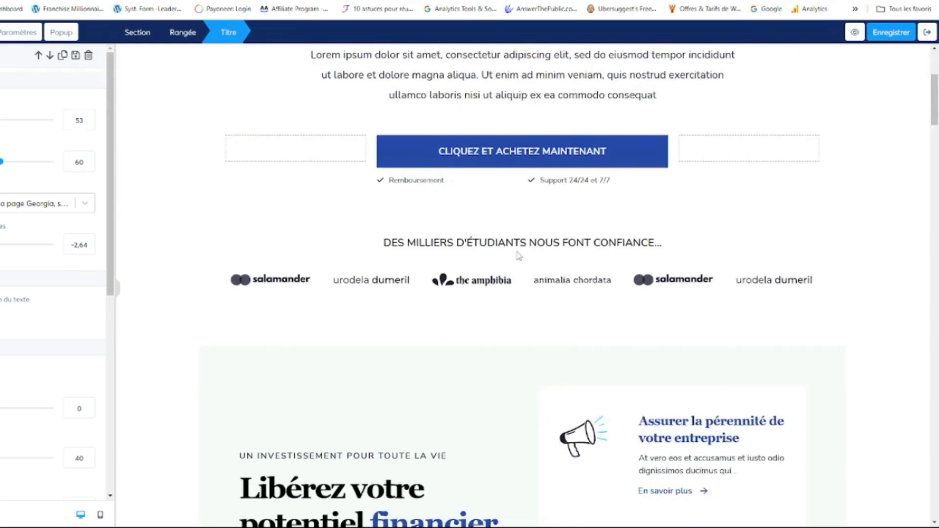
click(538, 310)
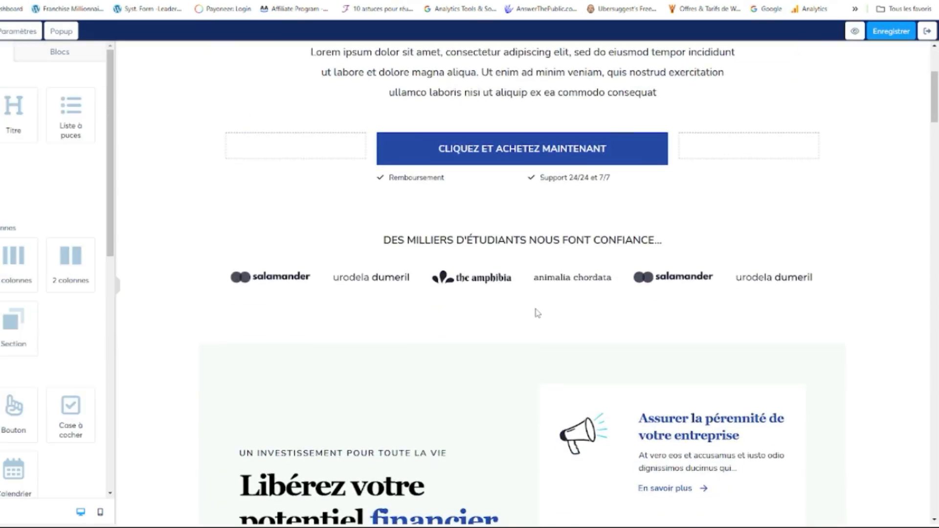
- Examine the problem, statistics, solution and story sections of the sales page in the editor and return to the hero section
scroll(538, 311, down, 18)
scroll(540, 311, down, 18)
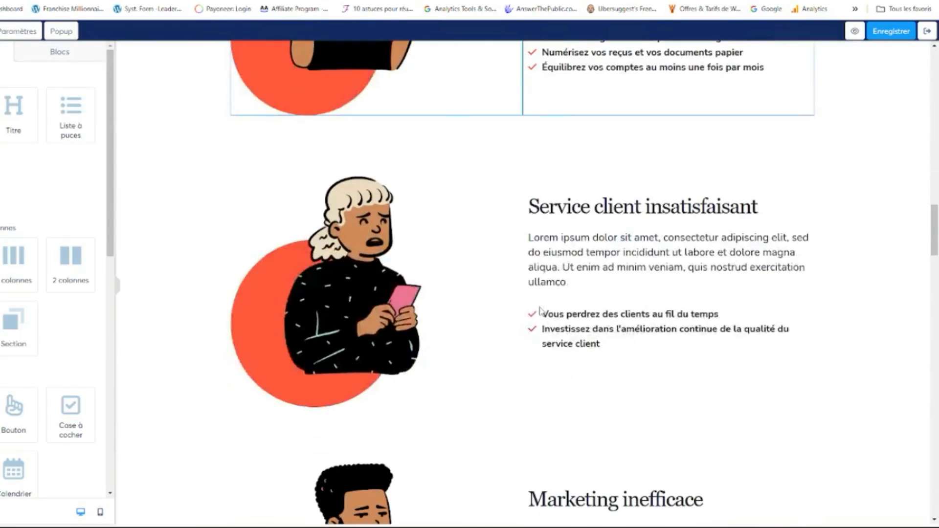
scroll(541, 309, down, 12)
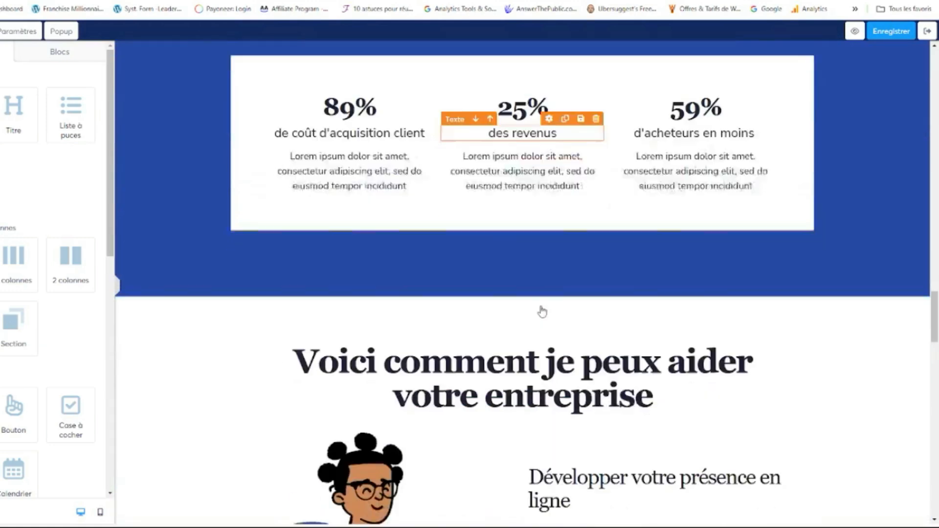
scroll(543, 310, down, 15)
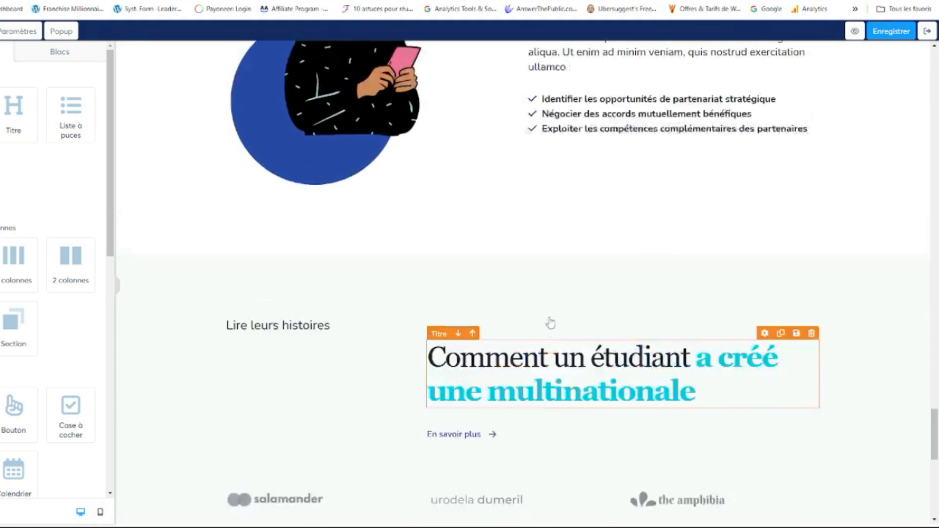
scroll(548, 321, up, 20)
scroll(499, 230, up, 15)
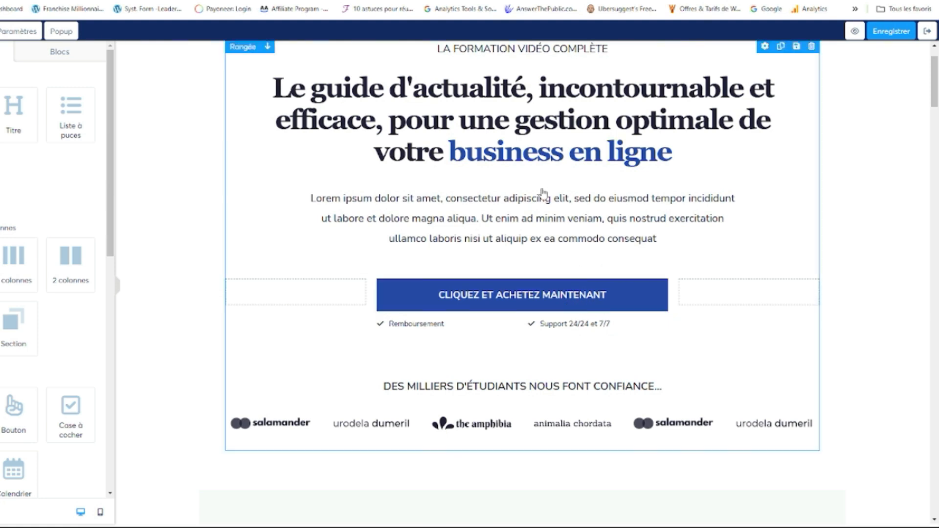
- Inspect the settings of the hero section's "CLIQUEZ ET ACHETEZ MAINTENANT" button and exit the page editor
click(569, 306)
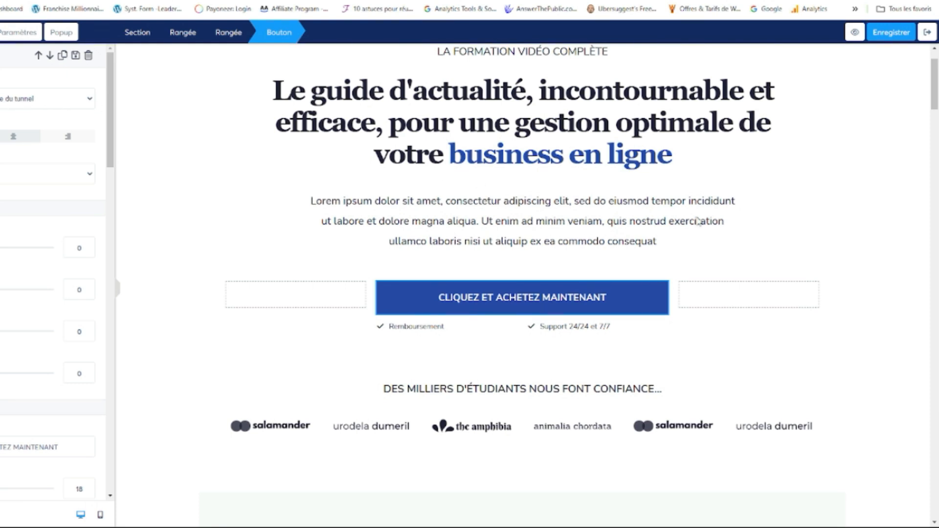
click(928, 33)
- View the funnel's live order page and examine its contact information form and offer summary
click(23, 145)
click(833, 159)
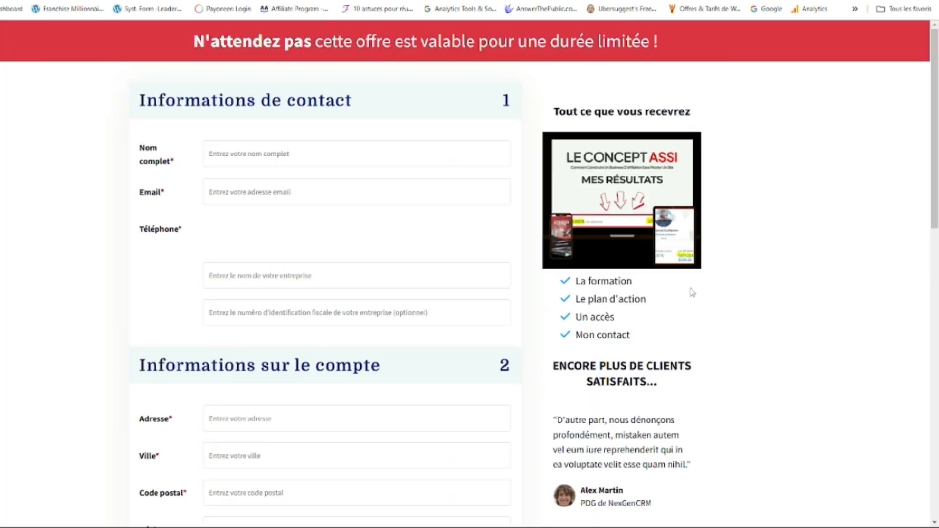
scroll(691, 292, down, 3)
scroll(690, 297, up, 3)
scroll(690, 298, down, 3)
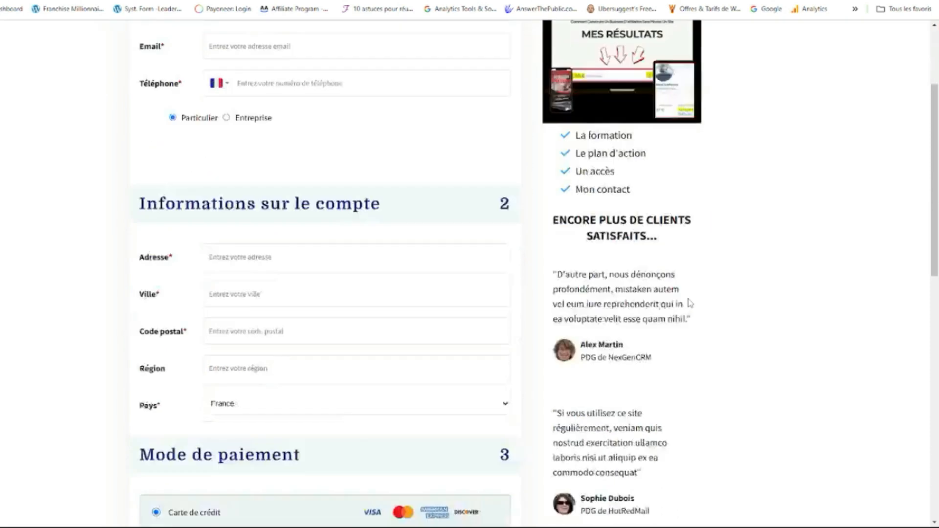
scroll(690, 303, down, 8)
scroll(689, 303, up, 6)
scroll(690, 303, up, 4)
scroll(689, 302, down, 3)
scroll(689, 302, up, 2)
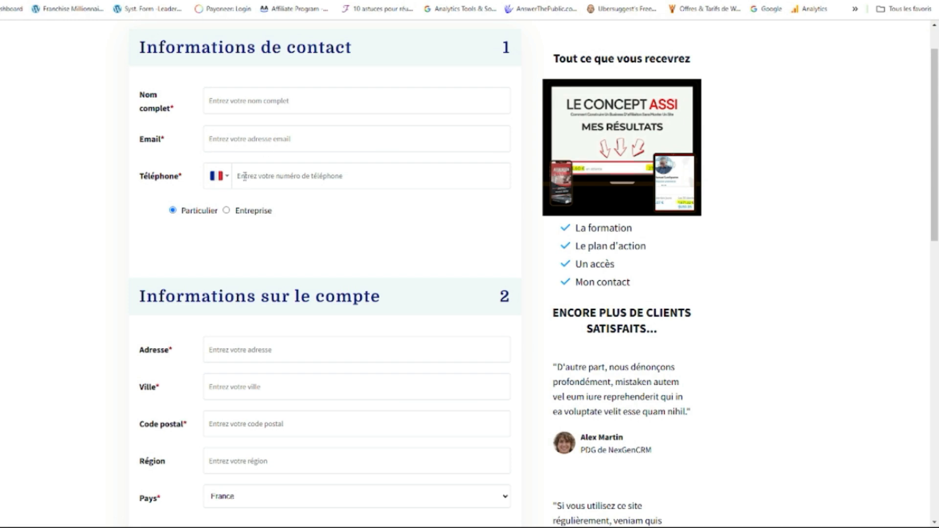
- Examine the account information, payment method and order sections of the live order page
scroll(347, 176, down, 2)
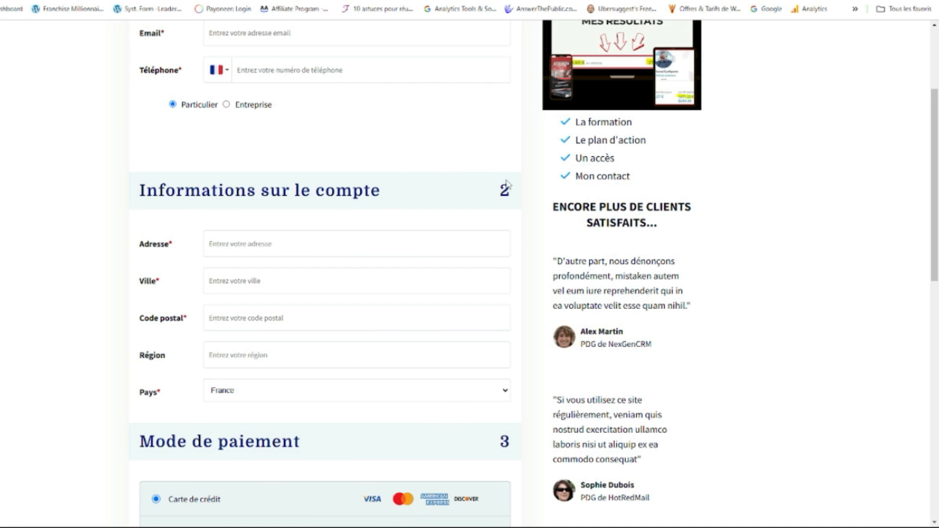
scroll(363, 156, down, 2)
scroll(318, 161, down, 3)
scroll(323, 181, up, 2)
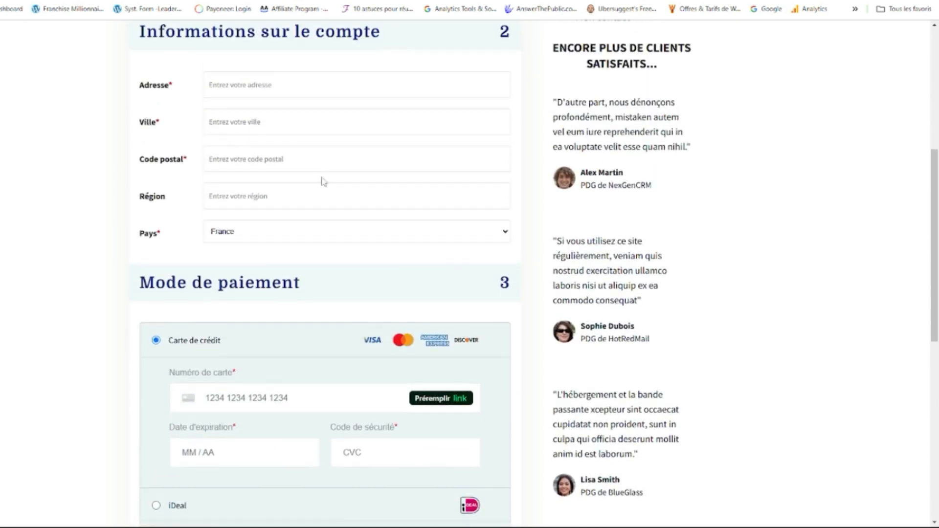
scroll(339, 219, down, 5)
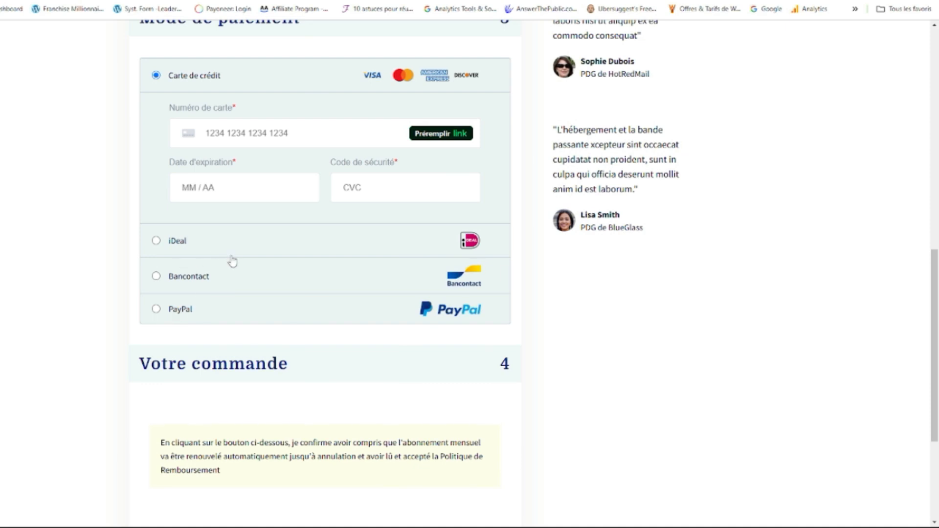
scroll(235, 267, down, 4)
scroll(409, 317, up, 6)
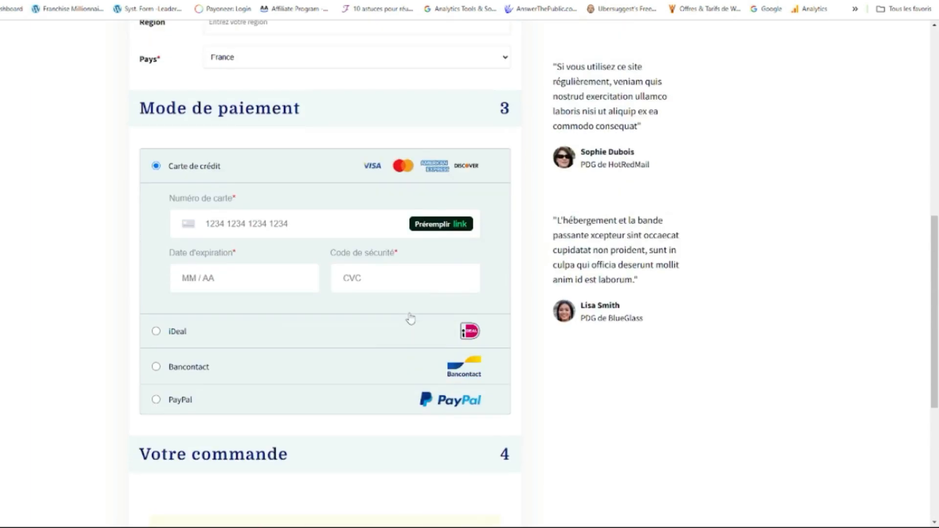
scroll(410, 319, up, 3)
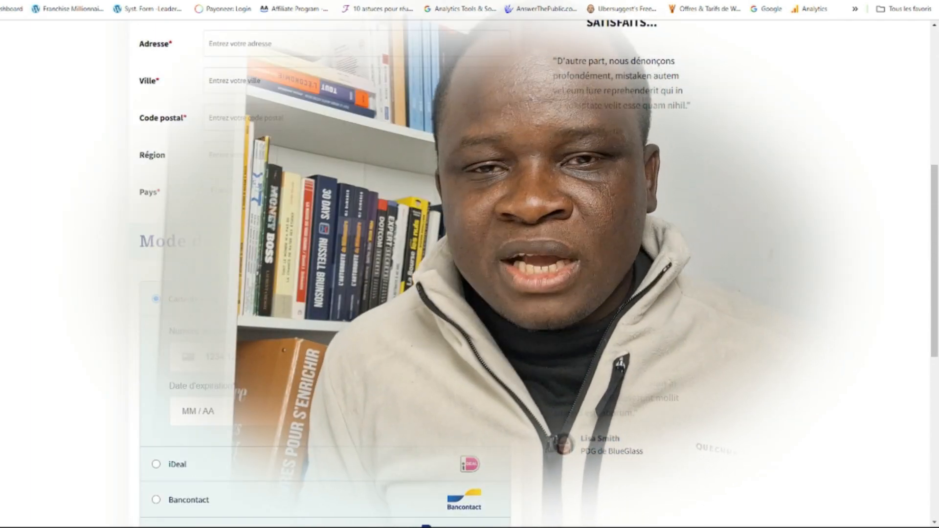